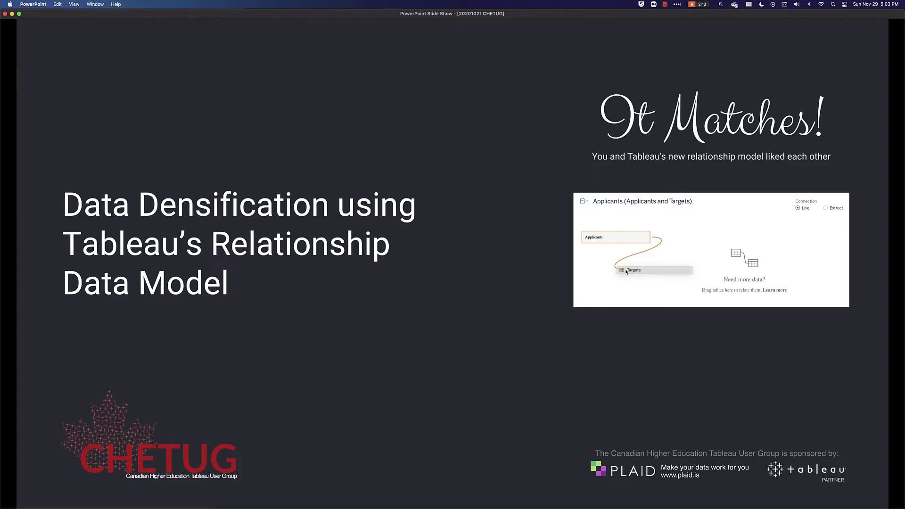
# Step: Switch to the full-screen BC Higher Education Total Enrolments dashboard
pyautogui.hotkey('ctrl', 'Right')
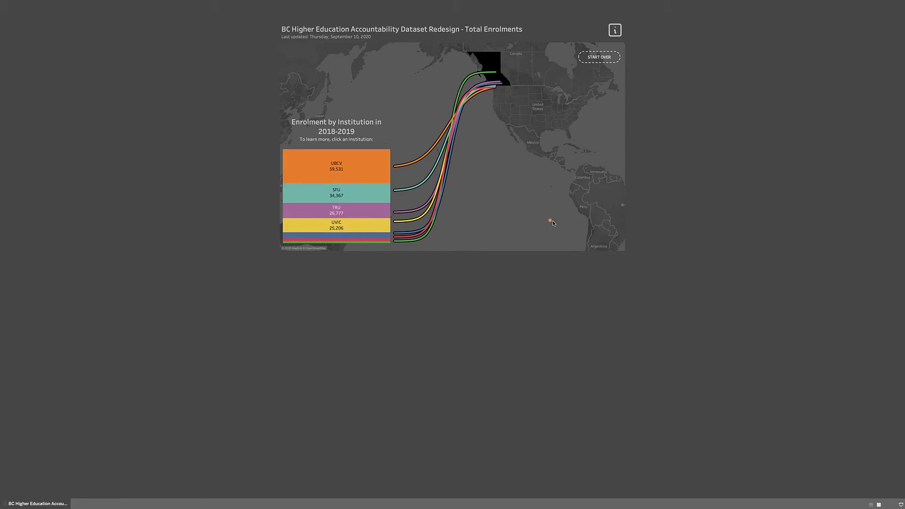
# Step: Annotate the curves and enrolment bar chart, then show Simon Fraser University's enrolment details
pyautogui.moveTo(534, 212); pyautogui.dragTo(472, 140)
pyautogui.moveTo(277, 142)
pyautogui.mouseDown()
pyautogui.moveTo(390, 228)
pyautogui.moveTo(402, 263)
pyautogui.mouseUp()
pyautogui.click(316, 194)
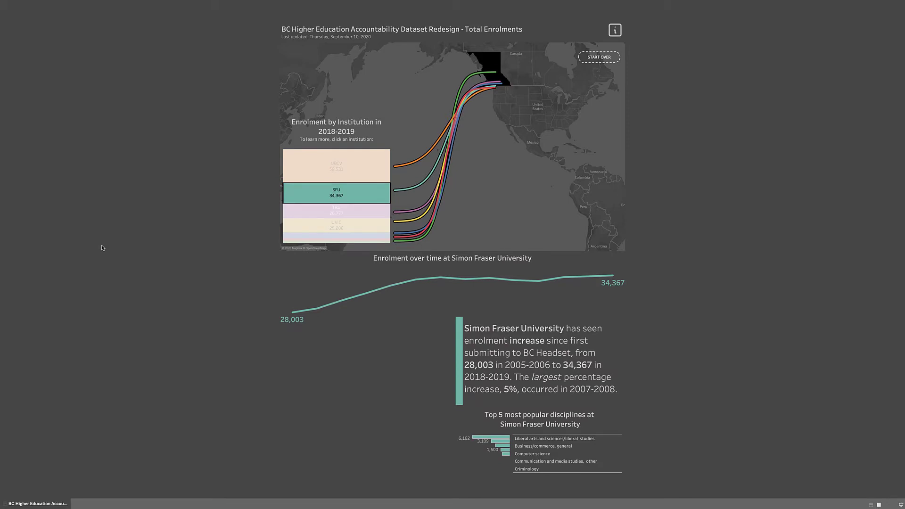
# Step: Leave the slide show and bring up the Brave article 'Creating a Sankey Funnel in Tableau'
pyautogui.press('super+Tab')
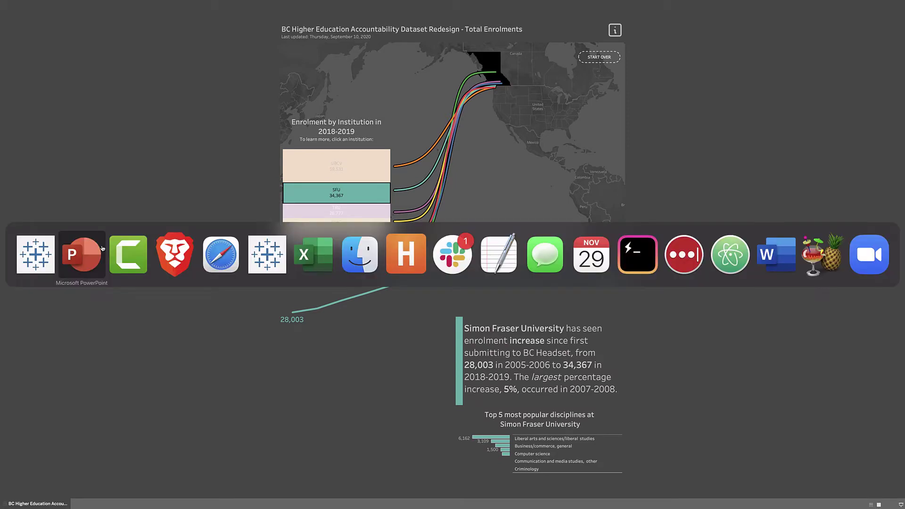
pyautogui.press('Escape')
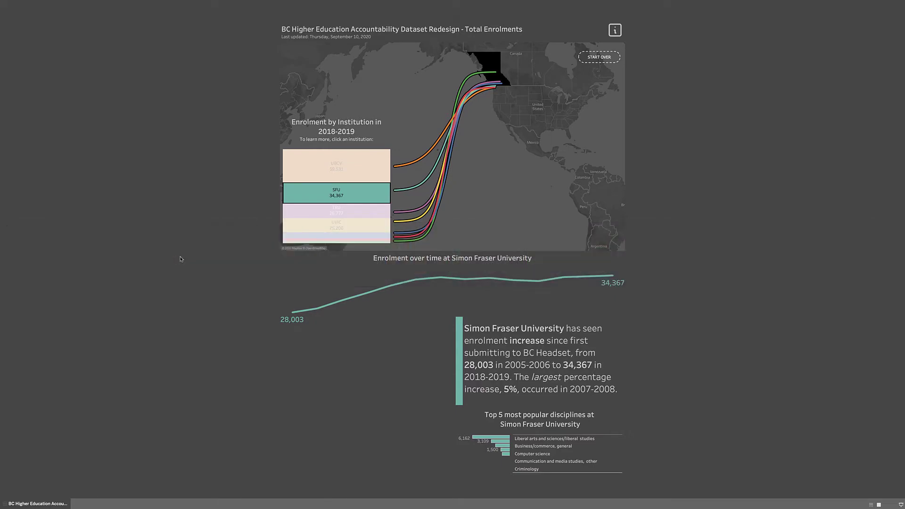
pyautogui.hotkey('ctrl', 'Right')
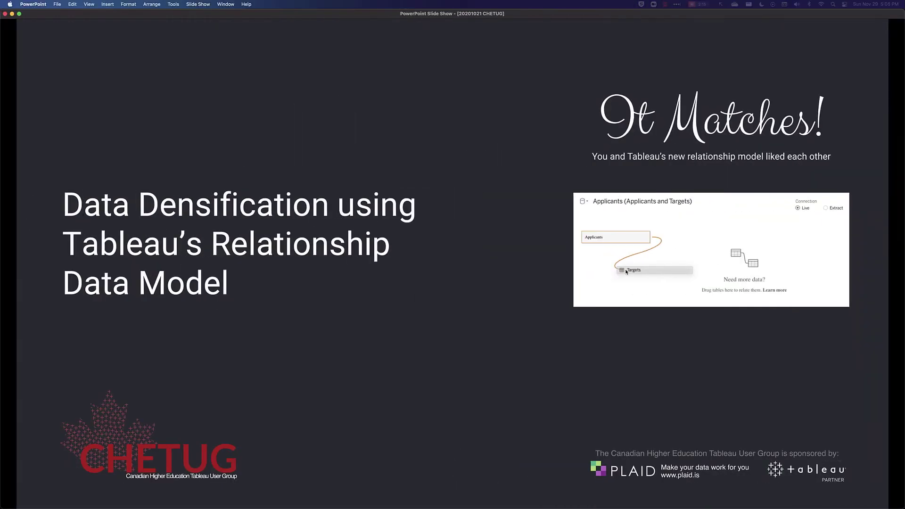
pyautogui.hotkey('ctrl', 'Right')
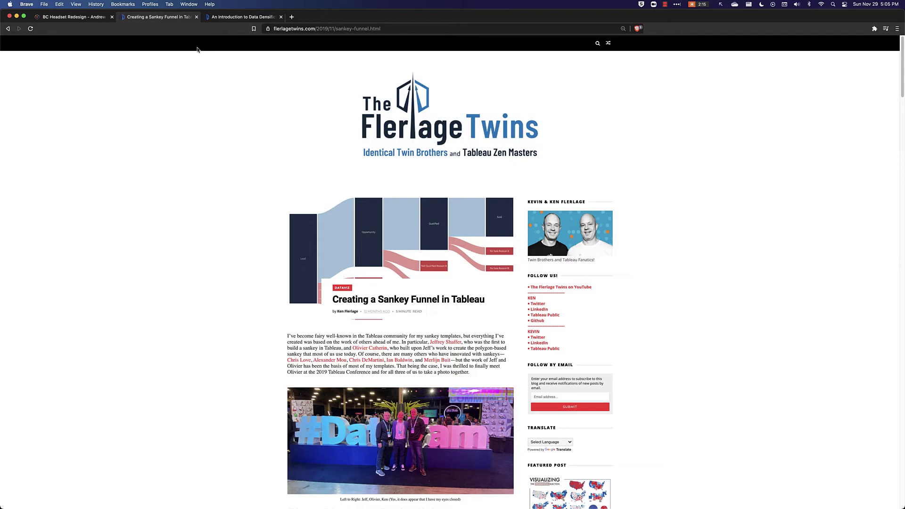
# Step: View the 'An Introduction to Data Densification' article from the top, then pause the recording
pyautogui.click(220, 19)
pyautogui.scroll(15, 325, 148)
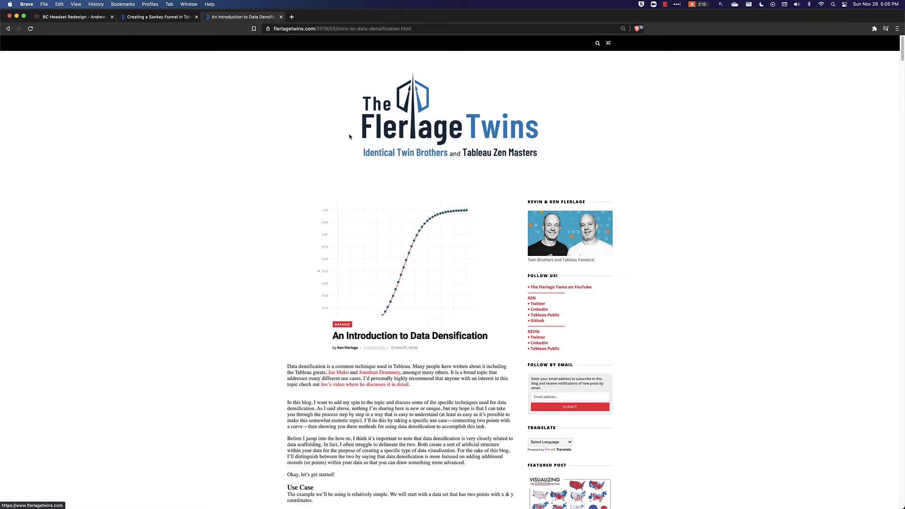
pyautogui.click(665, 4)
pyautogui.click(666, 15)
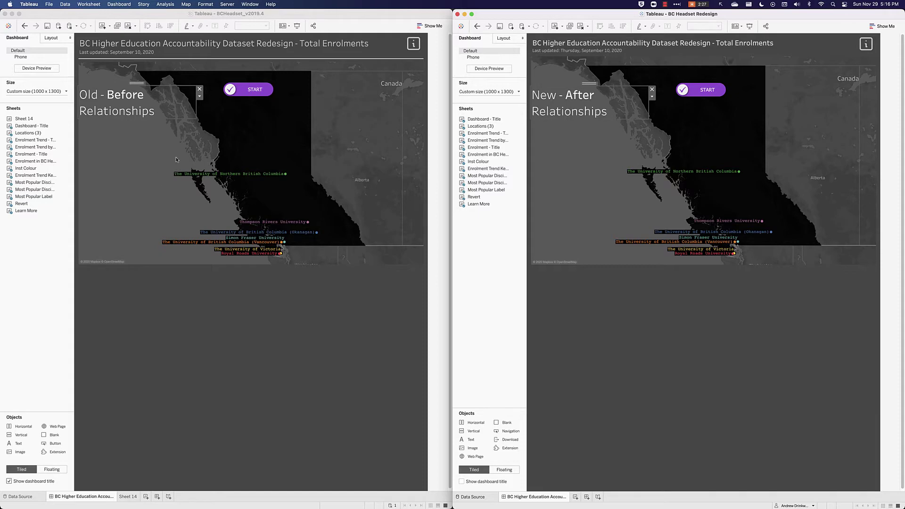
# Step: Start both dashboards and annotate the old versus new SFU bars, curves and enrolment line
pyautogui.click(240, 89)
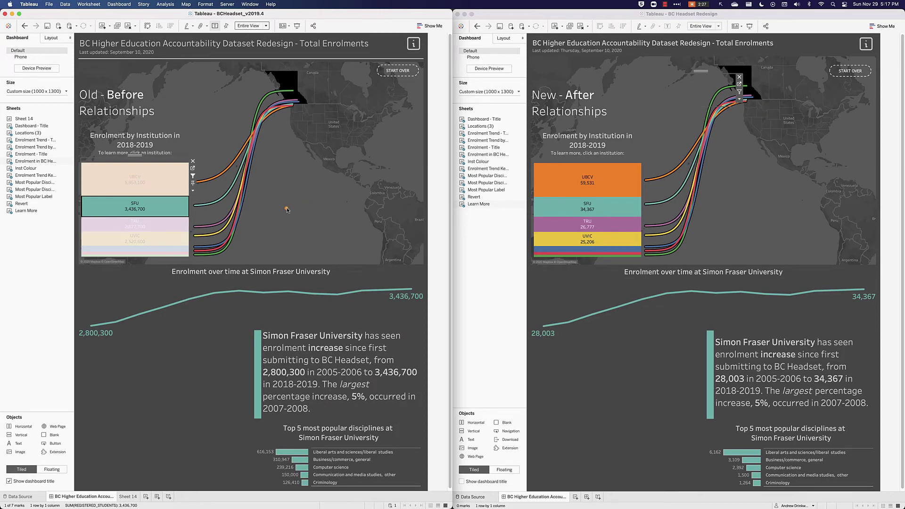
pyautogui.moveTo(367, 220)
pyautogui.mouseDown()
pyautogui.moveTo(228, 209)
pyautogui.moveTo(199, 216)
pyautogui.mouseUp()
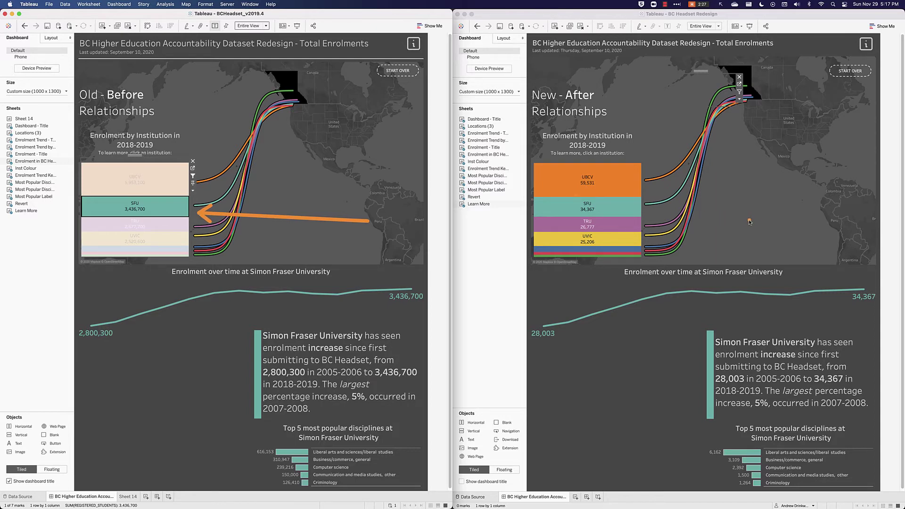
pyautogui.moveTo(775, 218)
pyautogui.mouseDown()
pyautogui.moveTo(640, 205)
pyautogui.moveTo(648, 210)
pyautogui.mouseUp()
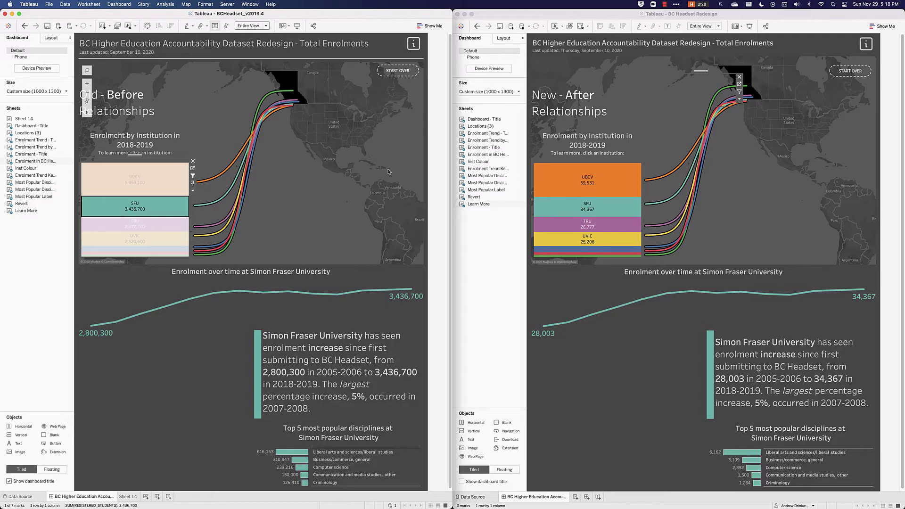
pyautogui.moveTo(778, 219); pyautogui.dragTo(719, 163)
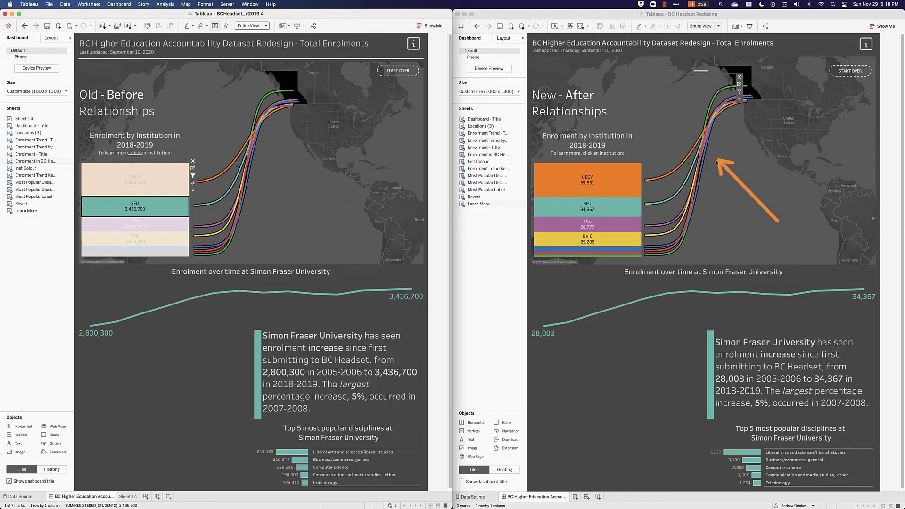
pyautogui.moveTo(543, 308); pyautogui.dragTo(557, 266)
pyautogui.moveTo(621, 368); pyautogui.dragTo(590, 325)
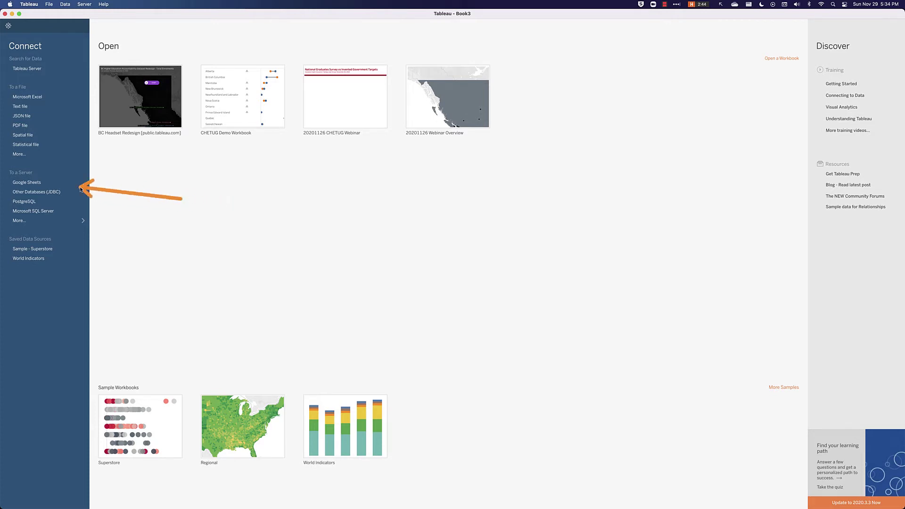
# Step: Connect Book3 to the Google Sheet 'BCHeadset - Webinar3'
pyautogui.click(34, 184)
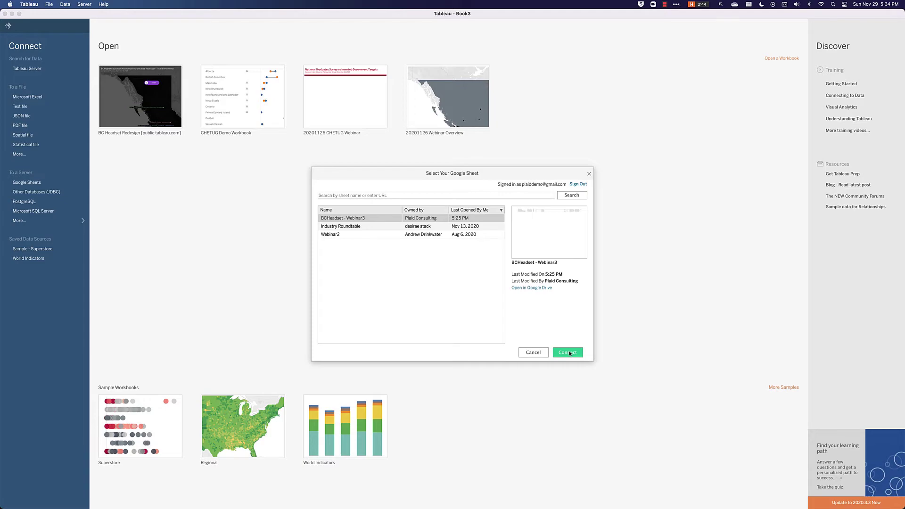
pyautogui.click(568, 353)
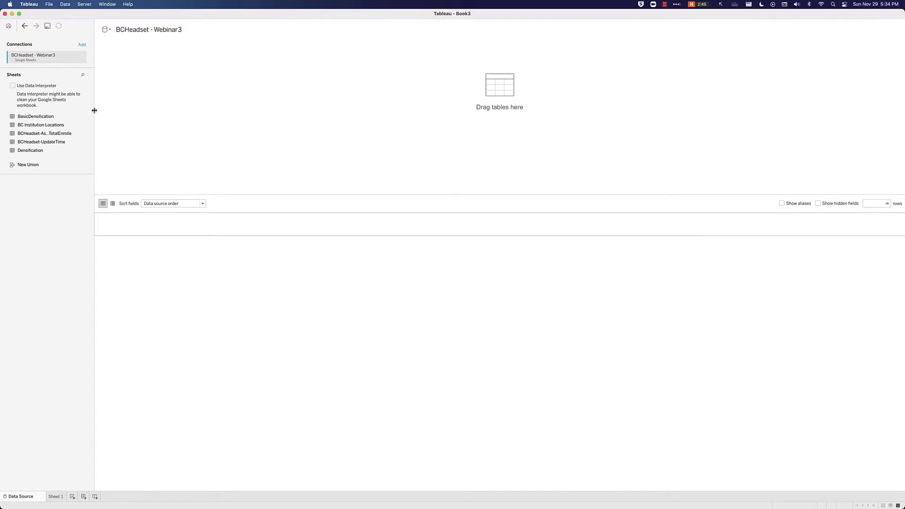
# Step: Widen the sheets pane and annotate the sheet list and the BasicDensification data grid
pyautogui.moveTo(95, 110); pyautogui.dragTo(169, 112)
pyautogui.moveTo(216, 132)
pyautogui.mouseDown()
pyautogui.moveTo(60, 104)
pyautogui.moveTo(363, 111)
pyautogui.mouseUp()
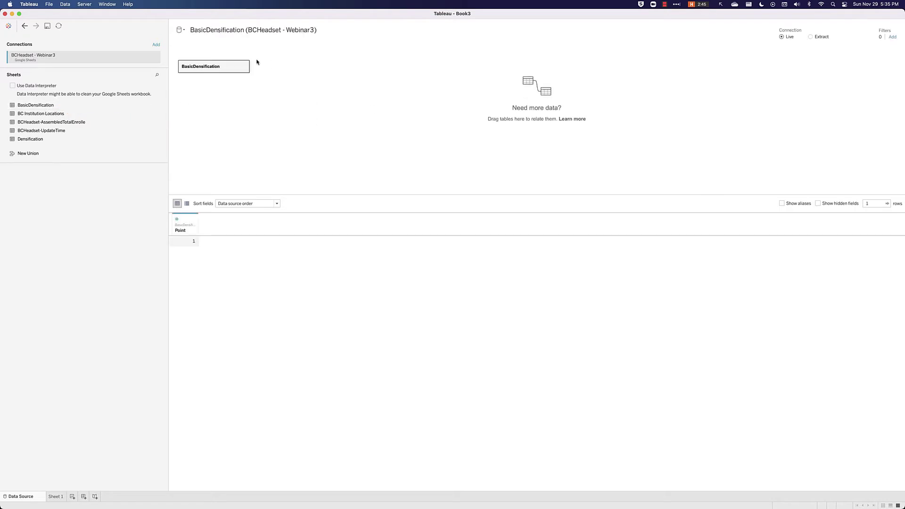
pyautogui.moveTo(276, 380); pyautogui.dragTo(204, 259)
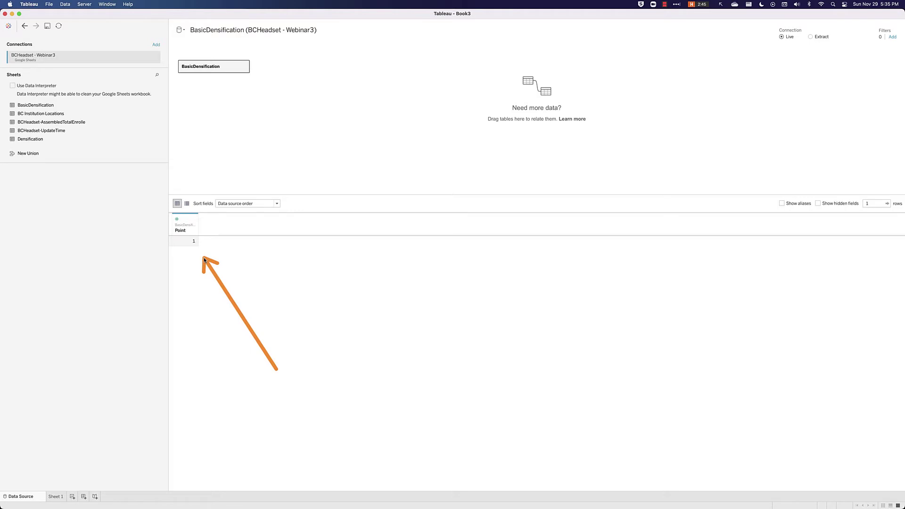
# Step: On Sheet 1, put Point on Rows and convert it to a dimension
pyautogui.click(56, 497)
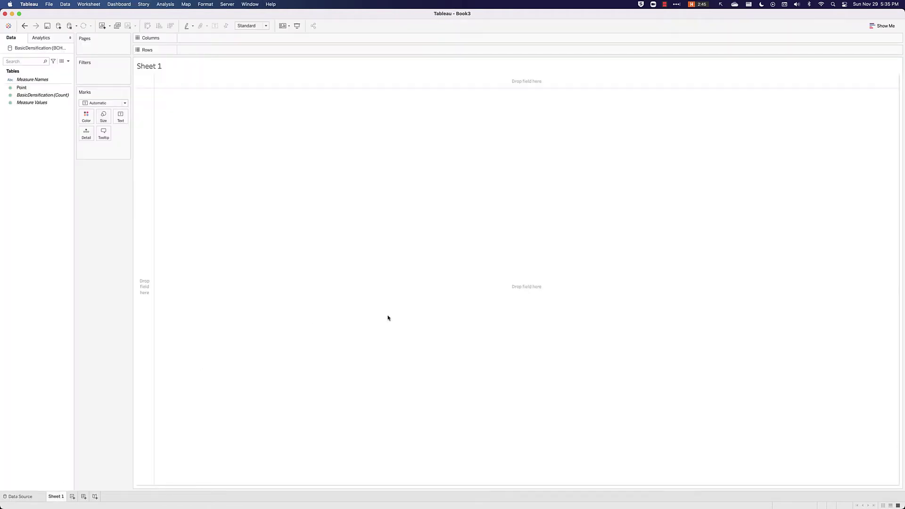
pyautogui.doubleClick(36, 88)
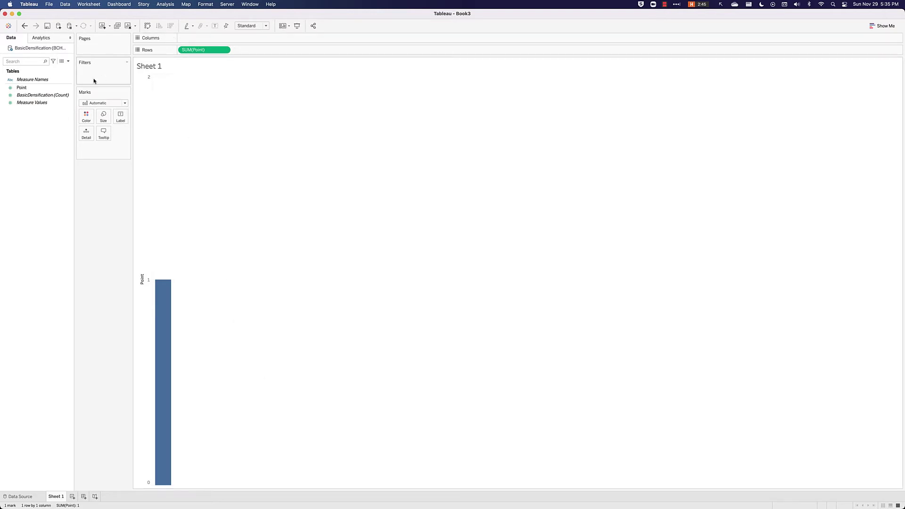
pyautogui.click(225, 50)
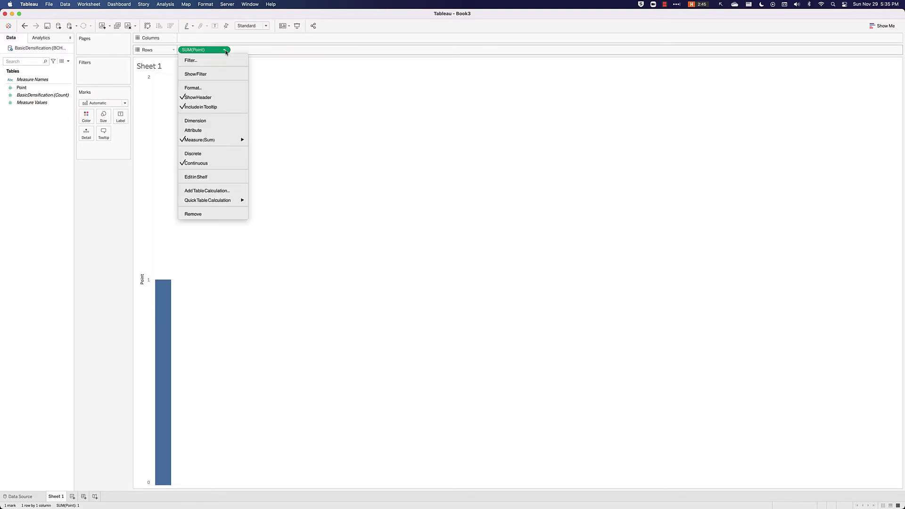
pyautogui.click(209, 121)
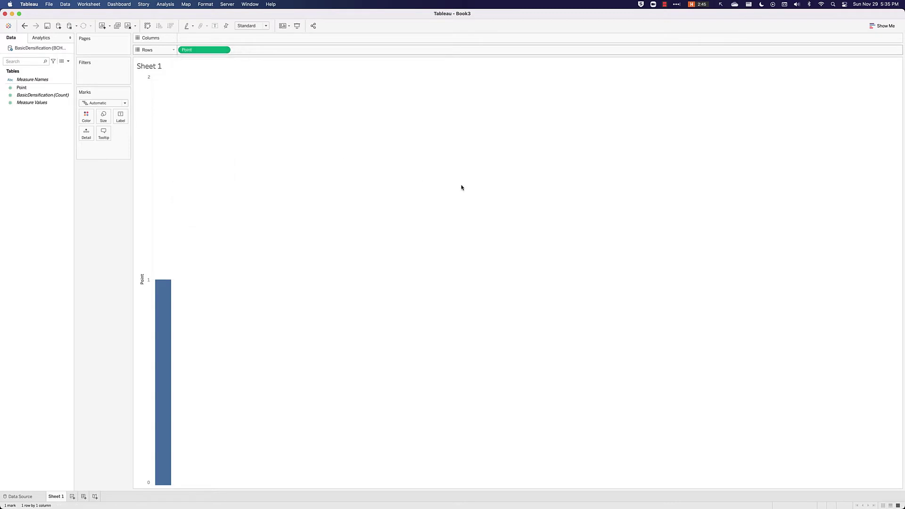
# Step: Return to the BasicDensification data source page
pyautogui.moveTo(172, 283)
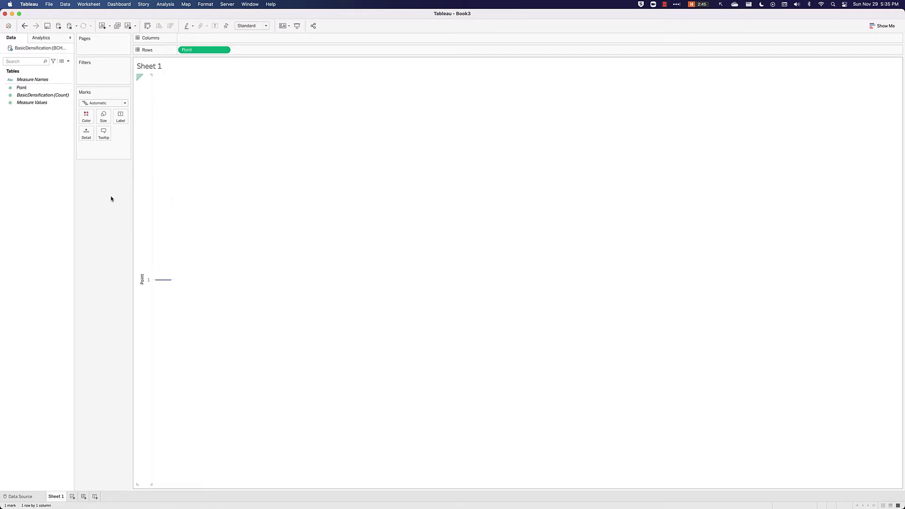
pyautogui.click(12, 64)
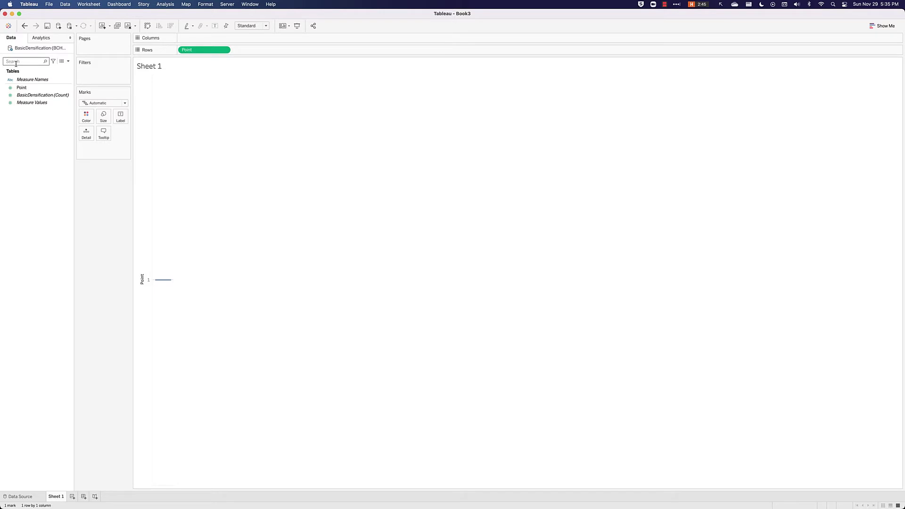
pyautogui.click(31, 49)
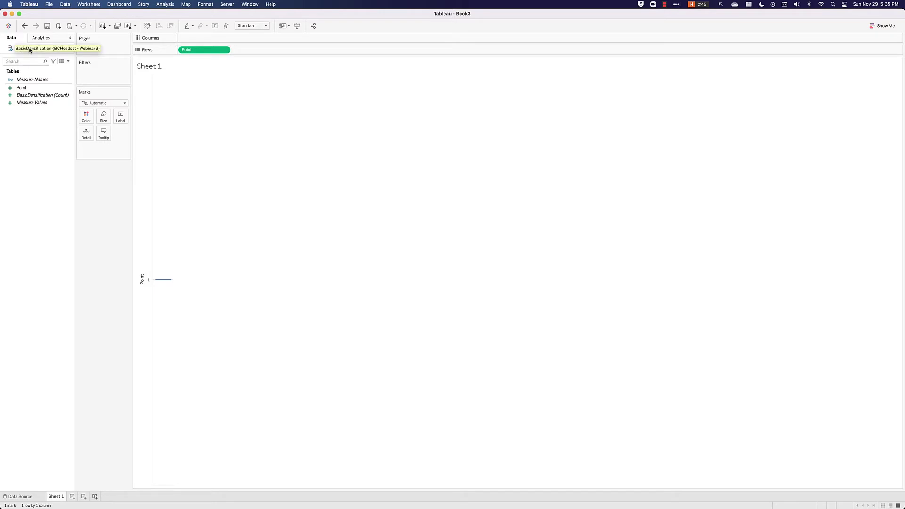
pyautogui.doubleClick(29, 49)
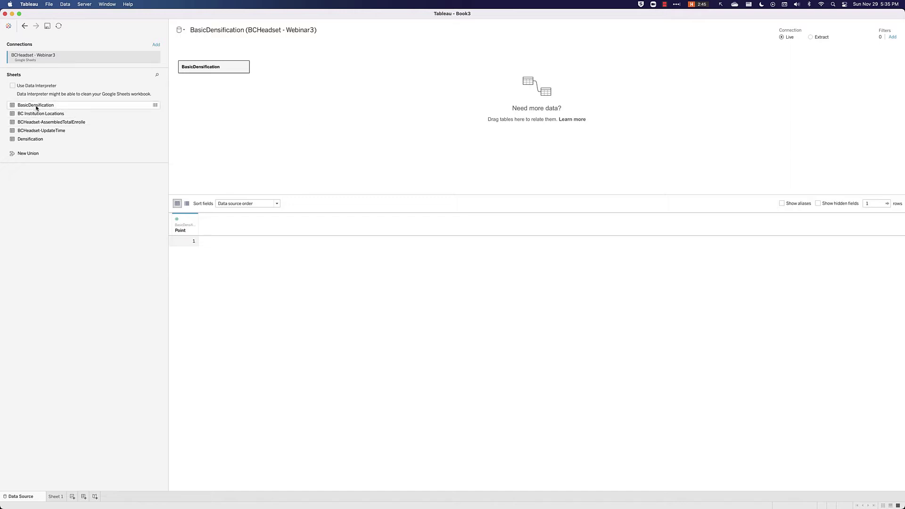
pyautogui.moveTo(37, 108); pyautogui.dragTo(195, 76)
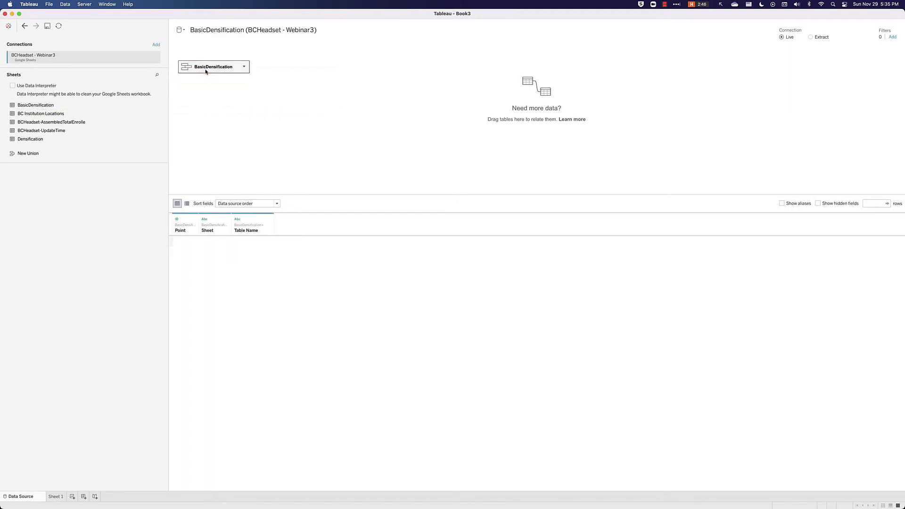
pyautogui.doubleClick(205, 71)
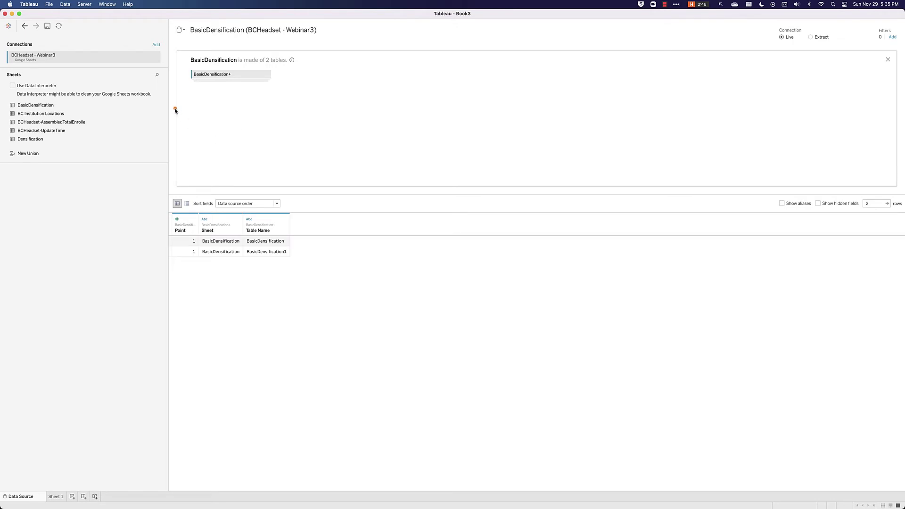
pyautogui.moveTo(176, 111)
pyautogui.mouseDown()
pyautogui.moveTo(298, 46)
pyautogui.moveTo(318, 50)
pyautogui.mouseUp()
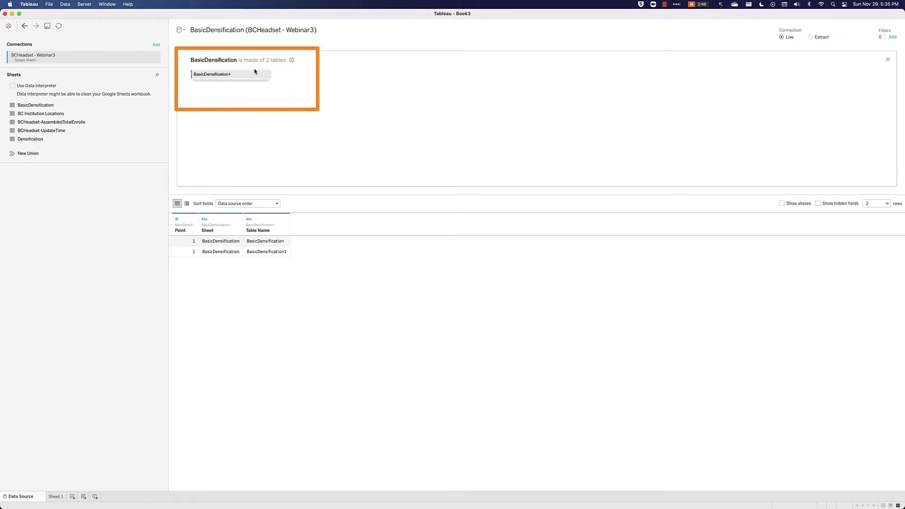
pyautogui.click(317, 373)
pyautogui.moveTo(317, 373); pyautogui.dragTo(203, 266)
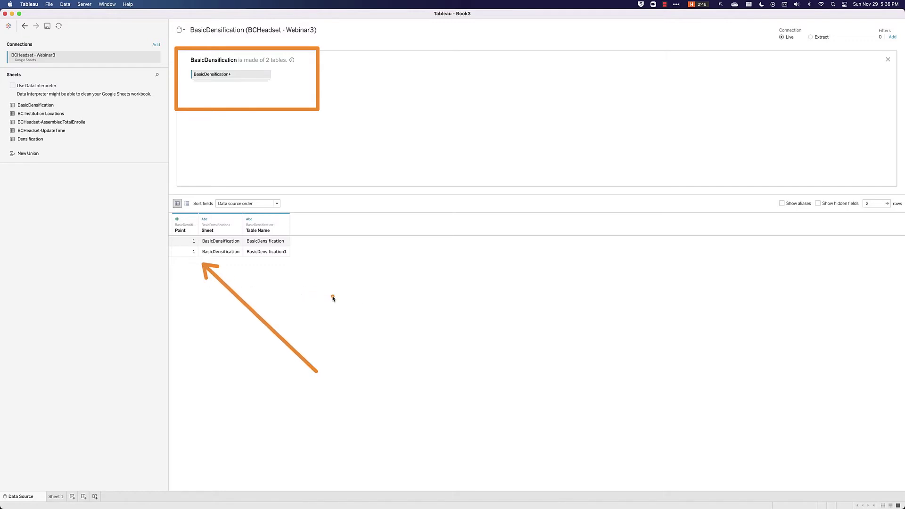
pyautogui.moveTo(333, 301); pyautogui.dragTo(293, 256)
pyautogui.press('Escape')
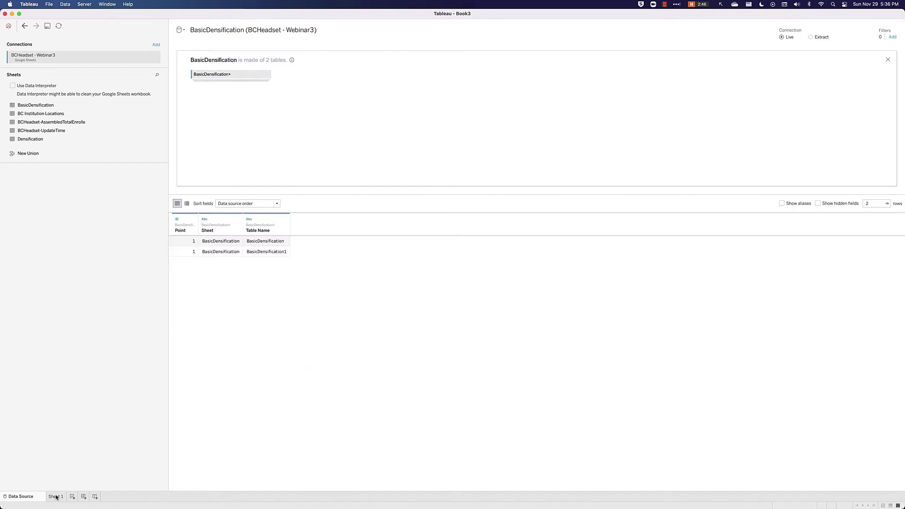
# Step: On Sheet 1, place Table Name on Columns, then swap rows and columns
pyautogui.moveTo(55, 497)
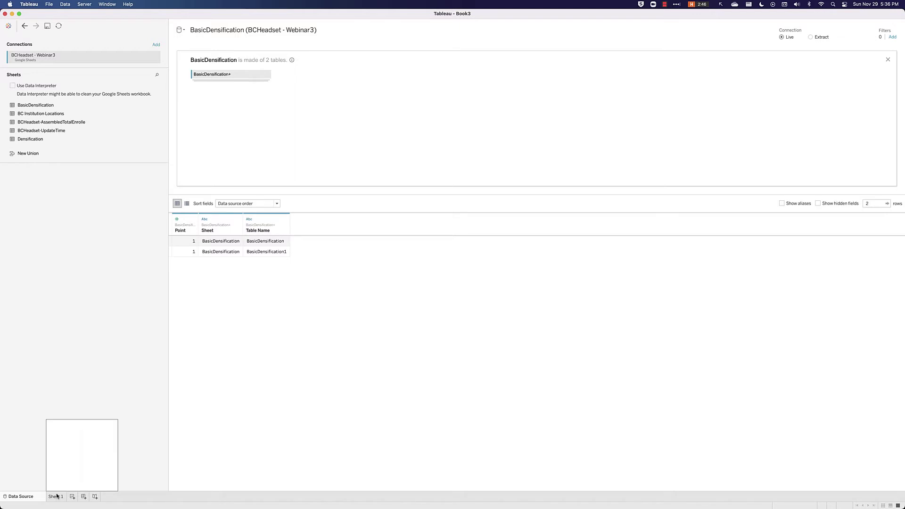
pyautogui.click(56, 497)
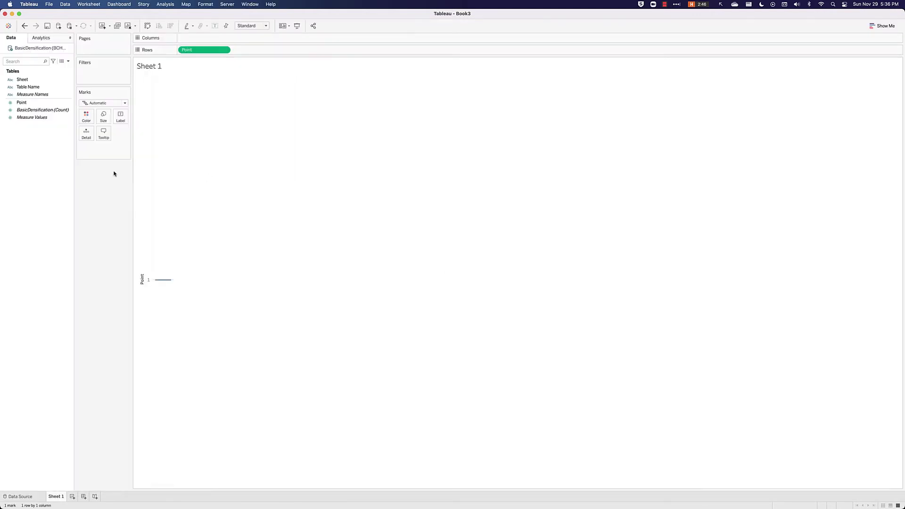
pyautogui.moveTo(36, 88); pyautogui.dragTo(228, 39)
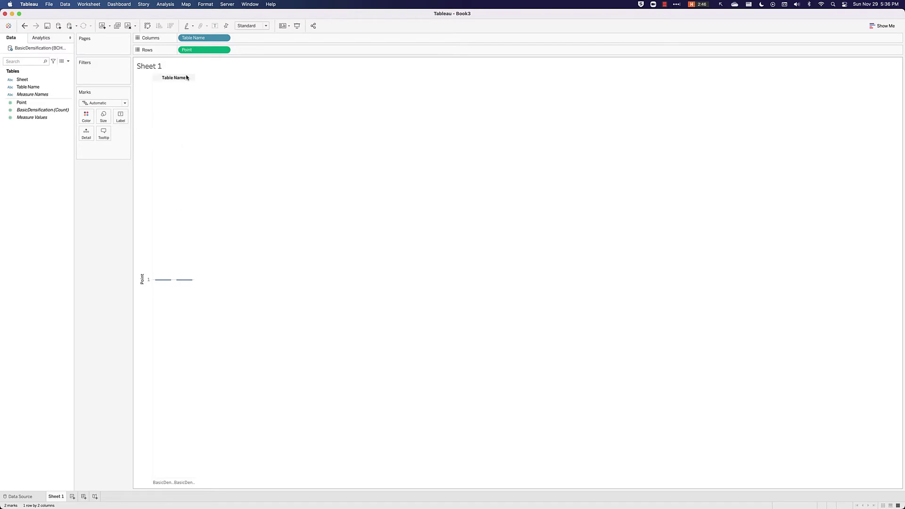
pyautogui.click(148, 26)
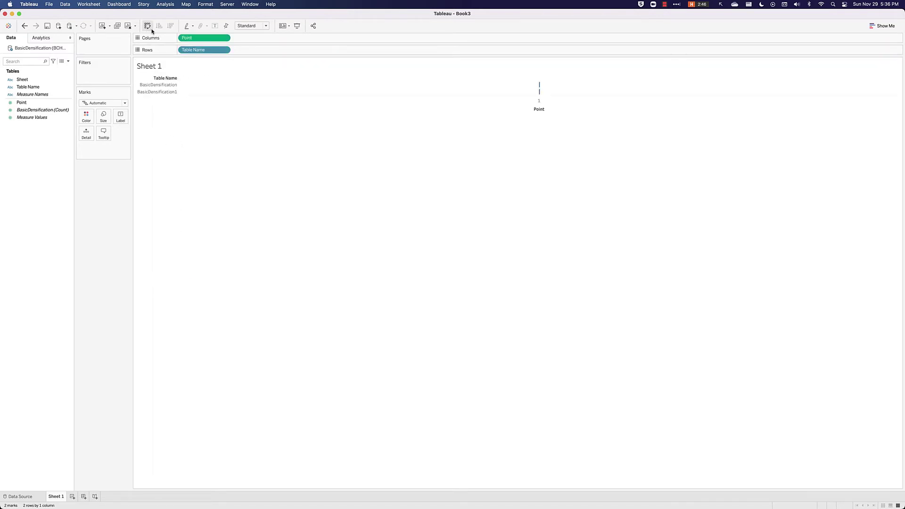
# Step: Make the Table Name rows taller and draw the marks as circles
pyautogui.moveTo(161, 94); pyautogui.dragTo(162, 115)
pyautogui.moveTo(194, 198); pyautogui.dragTo(159, 132)
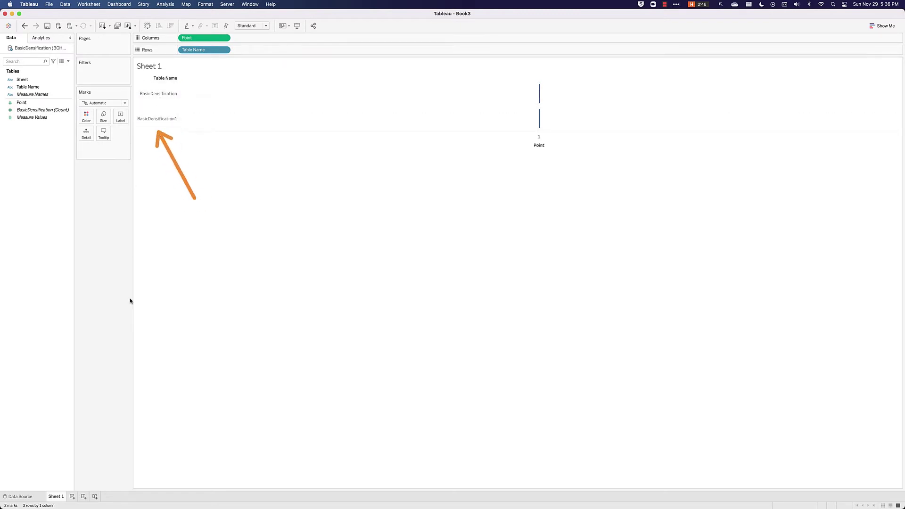
pyautogui.click(102, 103)
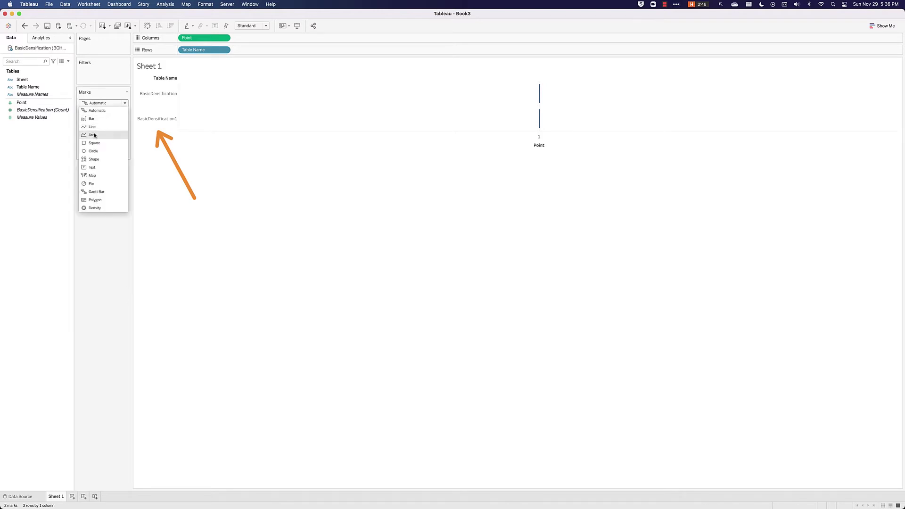
pyautogui.click(93, 151)
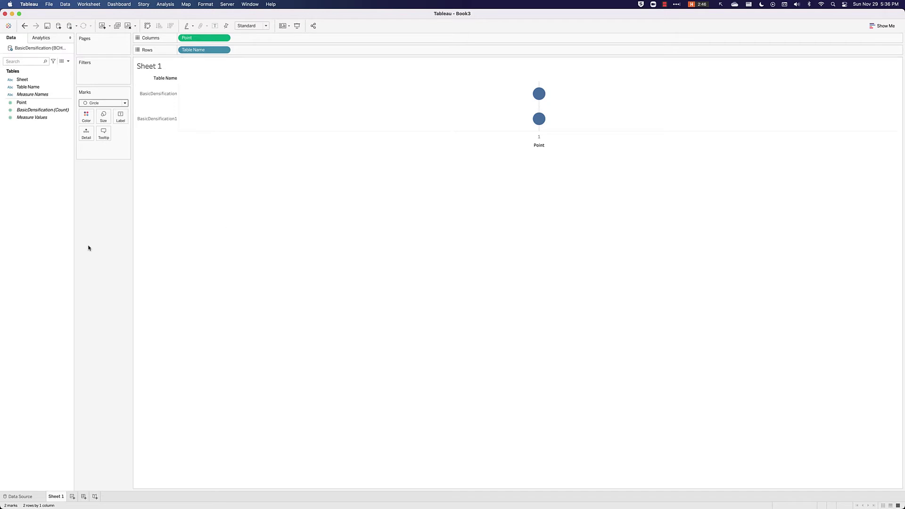
pyautogui.click(38, 109)
pyautogui.click(37, 104)
# Step: Create a Point Parameter from the Point field and edit its maximum value
pyautogui.rightClick(38, 104)
pyautogui.moveTo(73, 167)
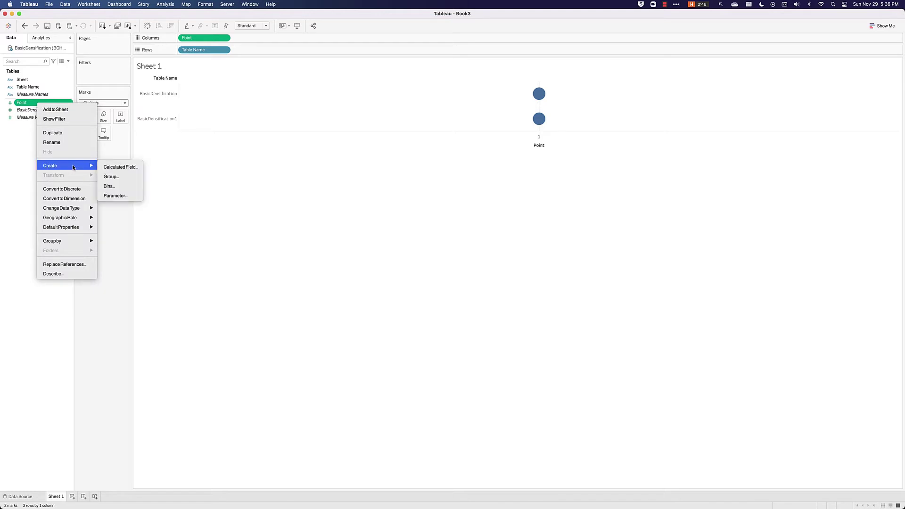
pyautogui.click(115, 196)
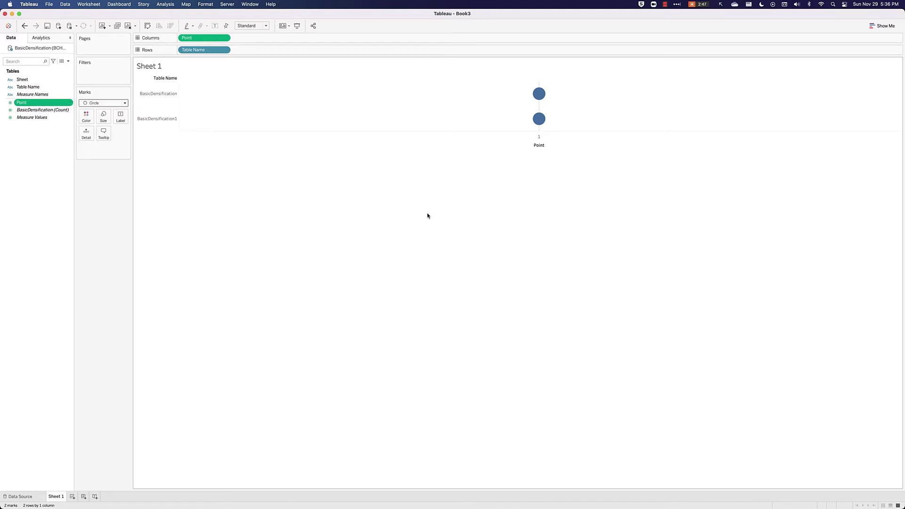
pyautogui.click(424, 292)
pyautogui.write('00')
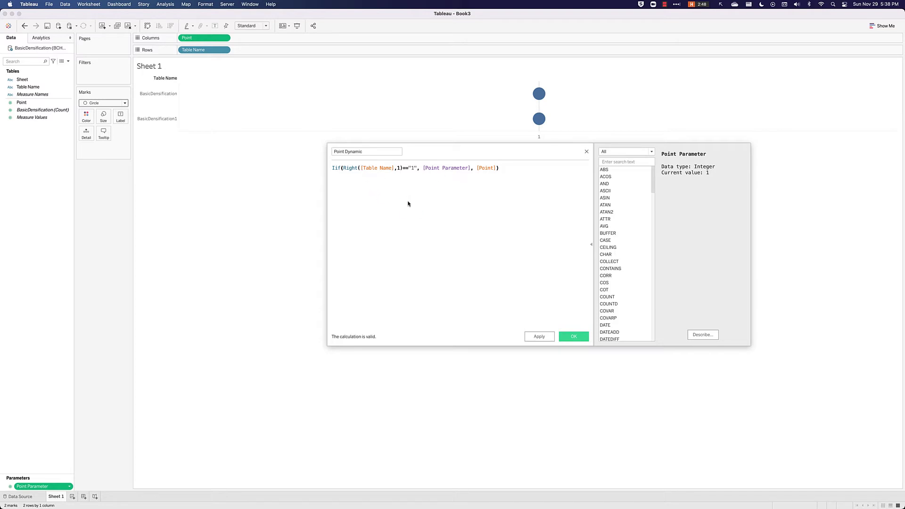
# Step: Create Point Dynamic as IIf(Right([Table Name],1)="1",[Point Parameter],[Point]) and add it to Columns
pyautogui.moveTo(406, 203)
pyautogui.mouseDown()
pyautogui.moveTo(410, 210)
pyautogui.moveTo(392, 178)
pyautogui.mouseUp()
pyautogui.moveTo(449, 220)
pyautogui.mouseDown()
pyautogui.moveTo(457, 190)
pyautogui.moveTo(490, 211)
pyautogui.moveTo(490, 181)
pyautogui.mouseUp()
pyautogui.moveTo(184, 149); pyautogui.dragTo(177, 127)
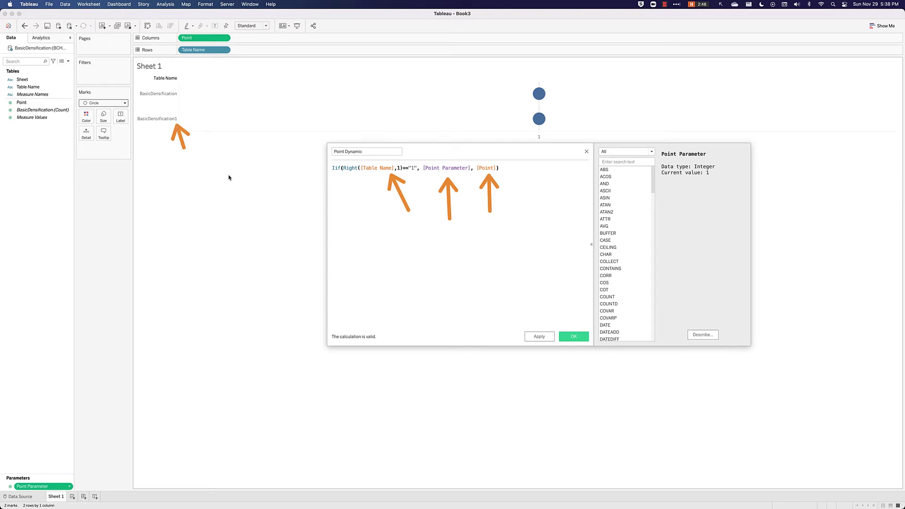
pyautogui.press('Escape')
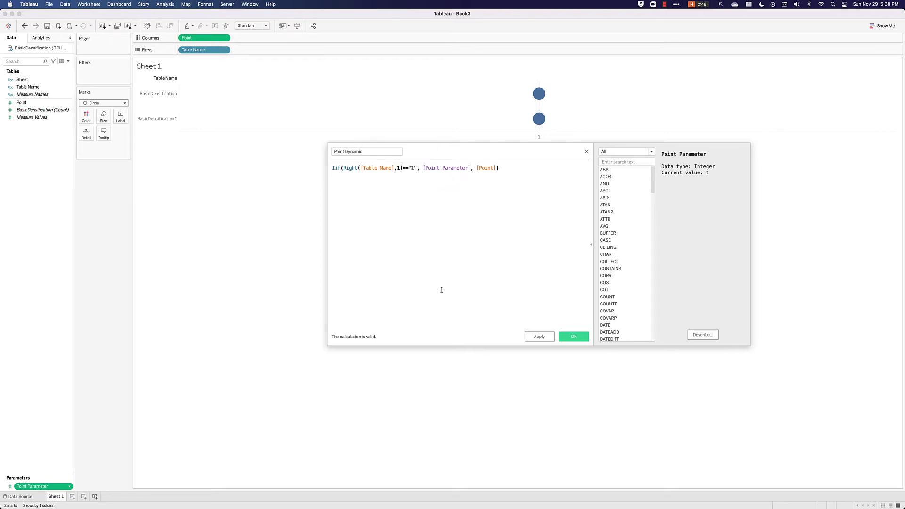
pyautogui.click(539, 336)
pyautogui.moveTo(17, 113); pyautogui.dragTo(256, 39)
# Step: Make the Point Dynamic pill on Columns a dimension, giving Point and Point Dynamic axes, and move the editor aside
pyautogui.click(277, 38)
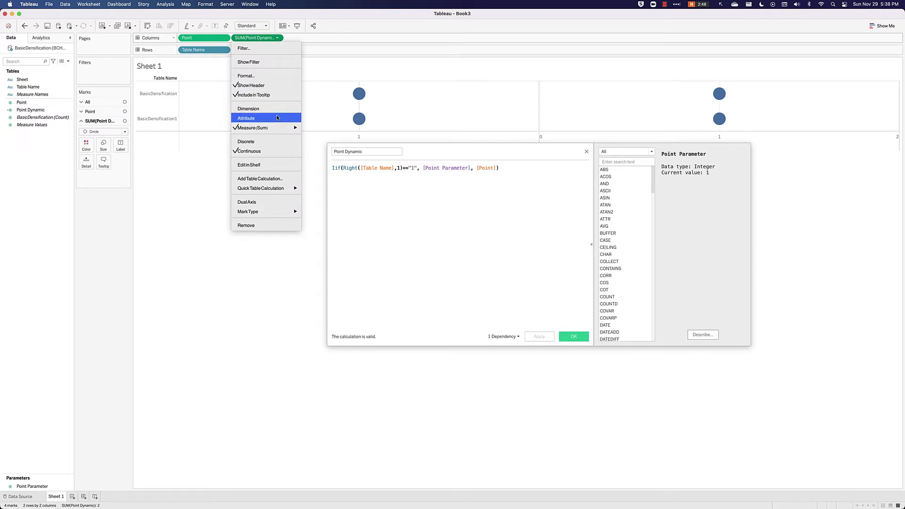
pyautogui.click(275, 110)
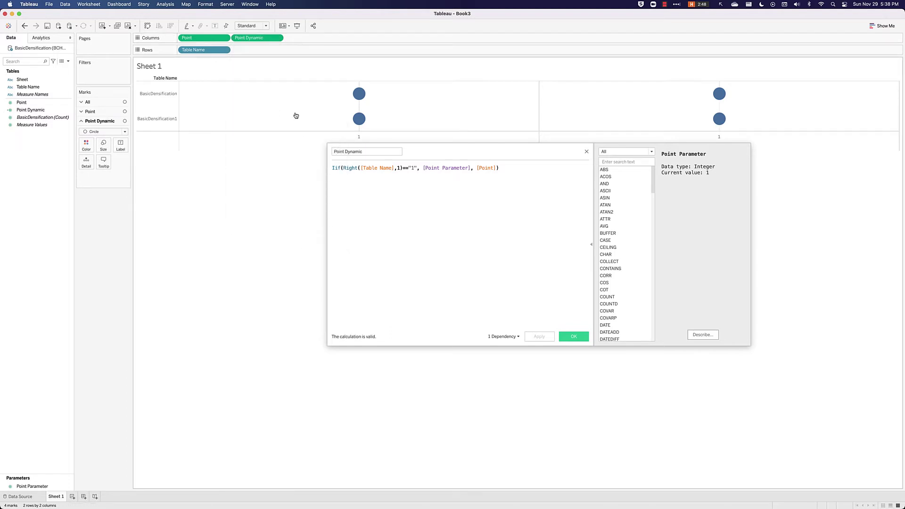
pyautogui.moveTo(500, 149); pyautogui.dragTo(453, 209)
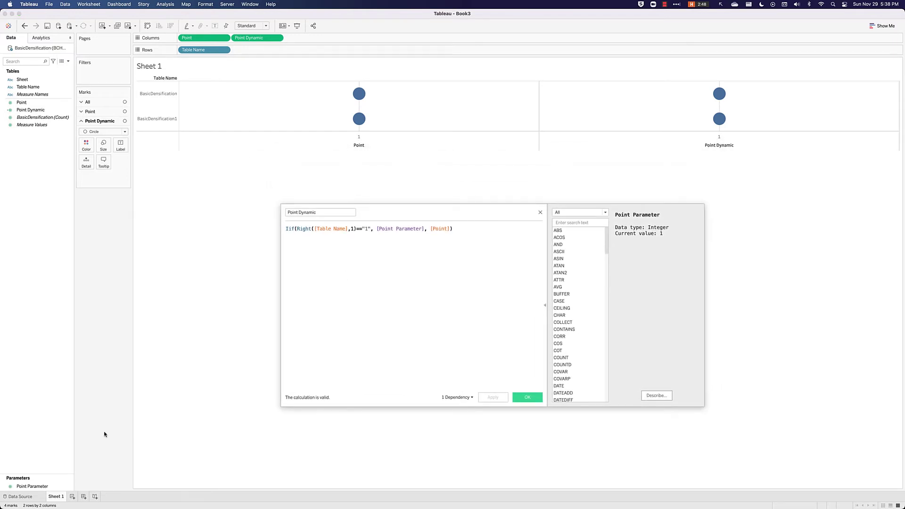
# Step: Show the Point Parameter control, set it to 30, and remove Table Name from Rows
pyautogui.rightClick(40, 486)
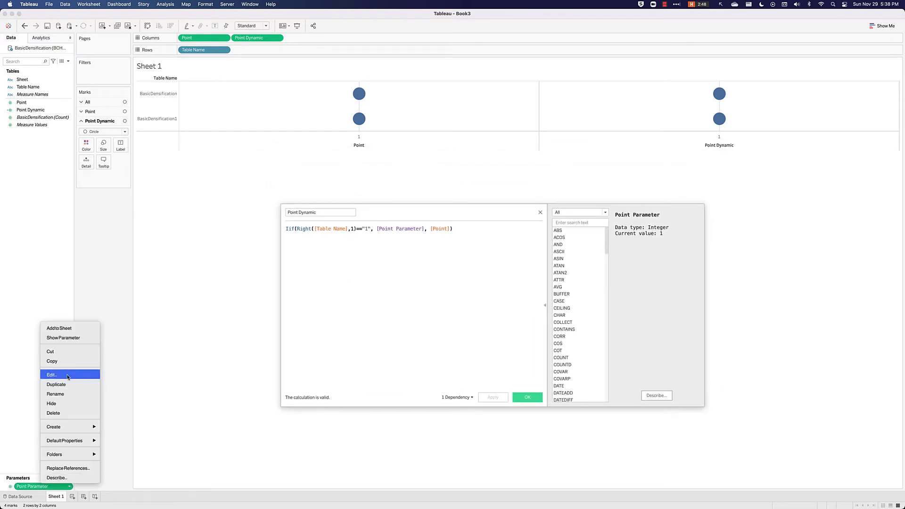
pyautogui.click(70, 337)
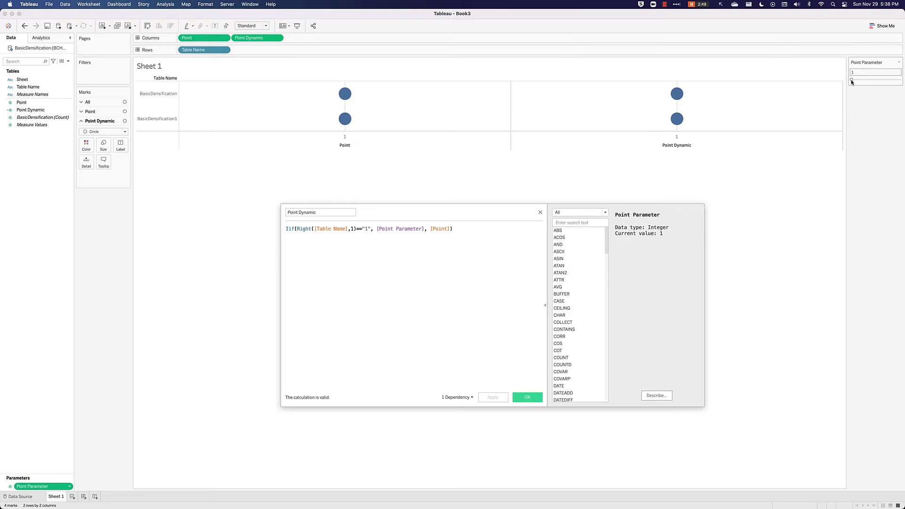
pyautogui.moveTo(852, 81)
pyautogui.mouseDown()
pyautogui.moveTo(875, 84)
pyautogui.moveTo(866, 83)
pyautogui.mouseUp()
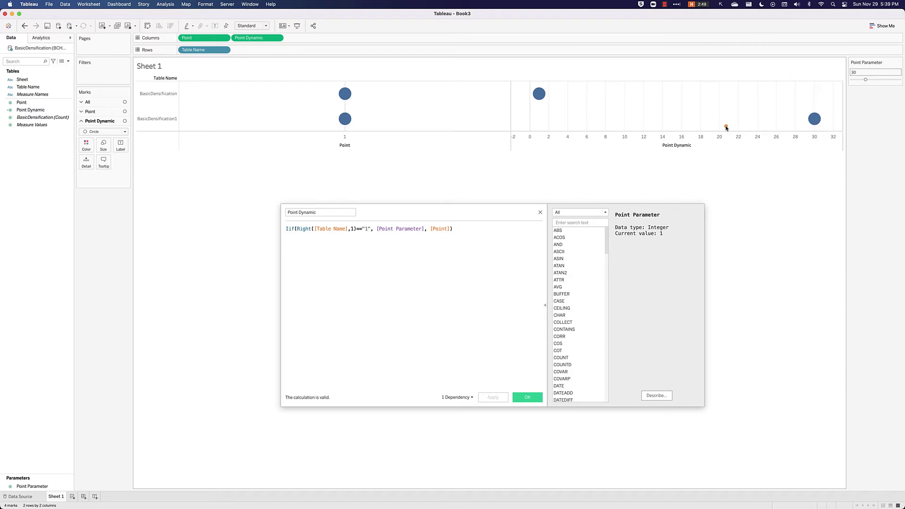
pyautogui.moveTo(565, 122); pyautogui.dragTo(779, 120)
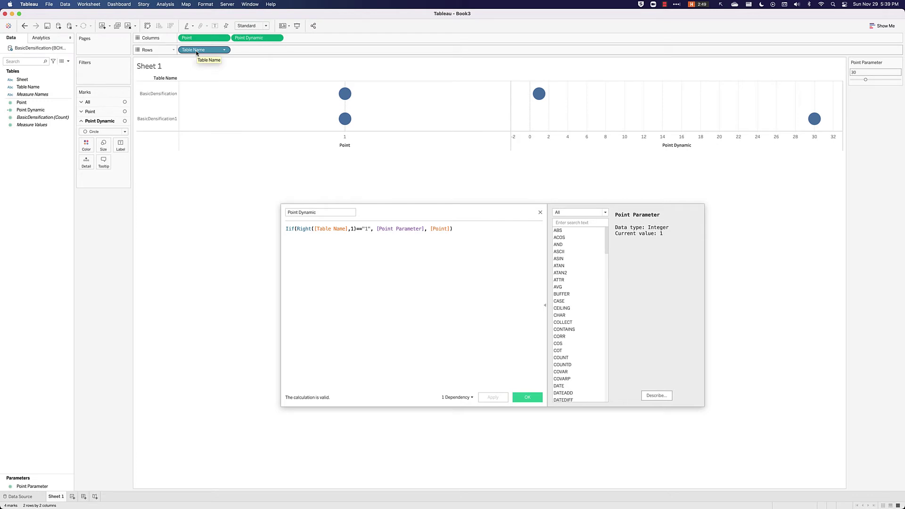
pyautogui.moveTo(196, 52); pyautogui.dragTo(116, 222)
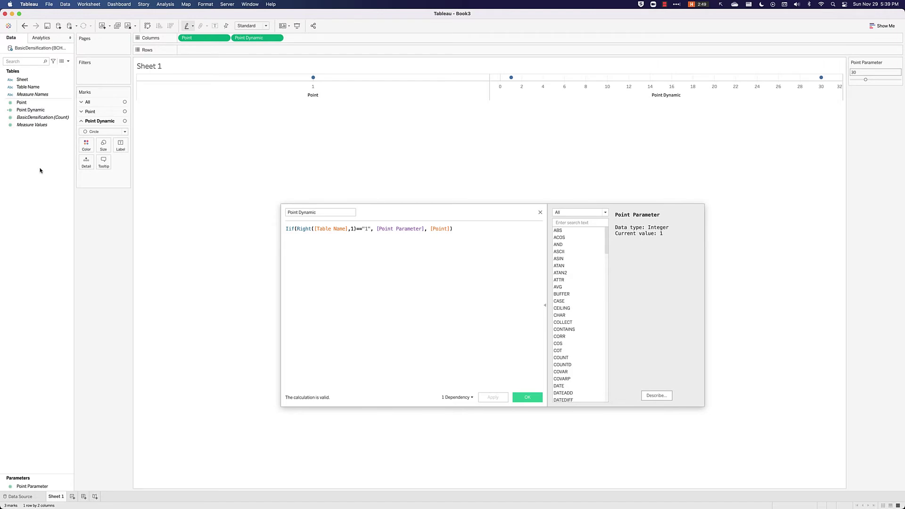
# Step: Create a Point Dynamic (bin) field with a bin size of 1
pyautogui.click(24, 112)
pyautogui.rightClick(24, 112)
pyautogui.moveTo(50, 216)
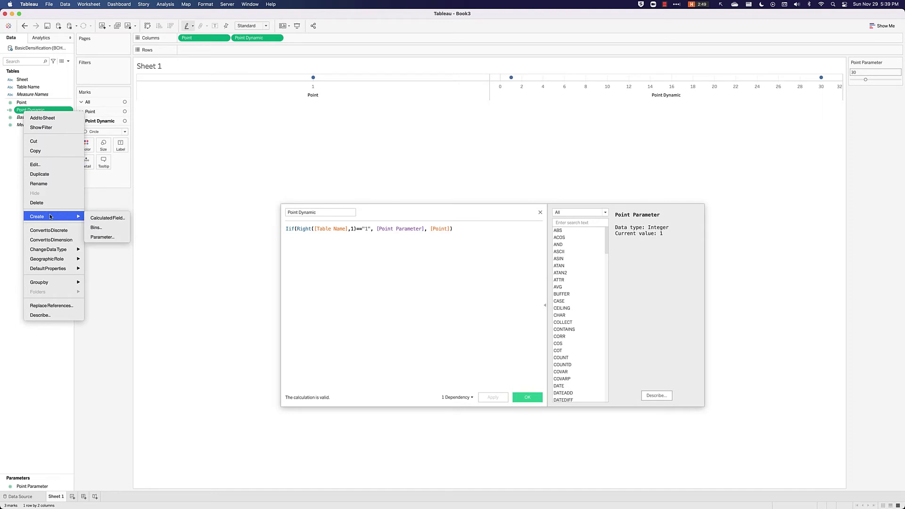
pyautogui.click(112, 228)
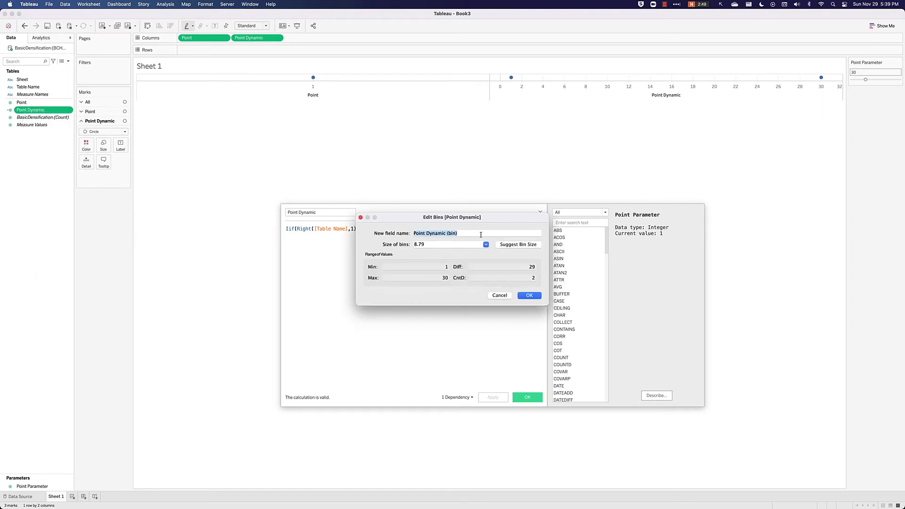
pyautogui.click(453, 245)
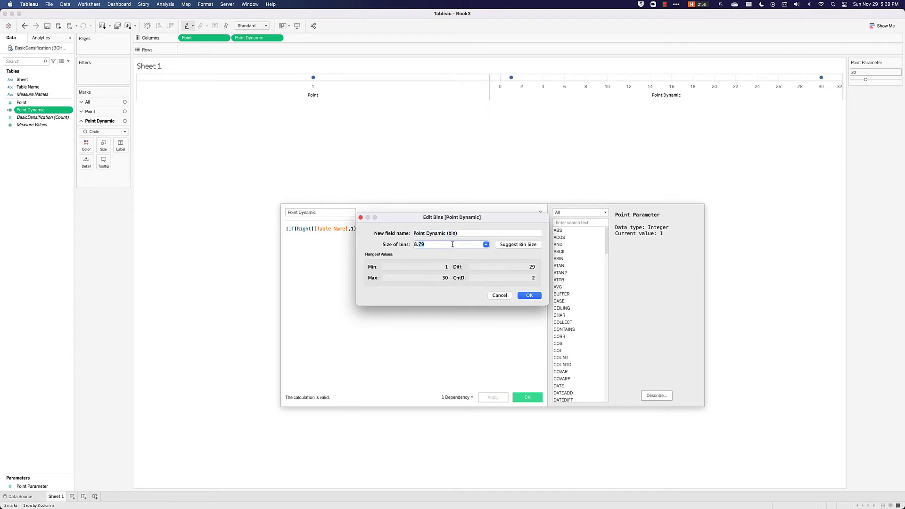
pyautogui.write('1')
pyautogui.click(529, 295)
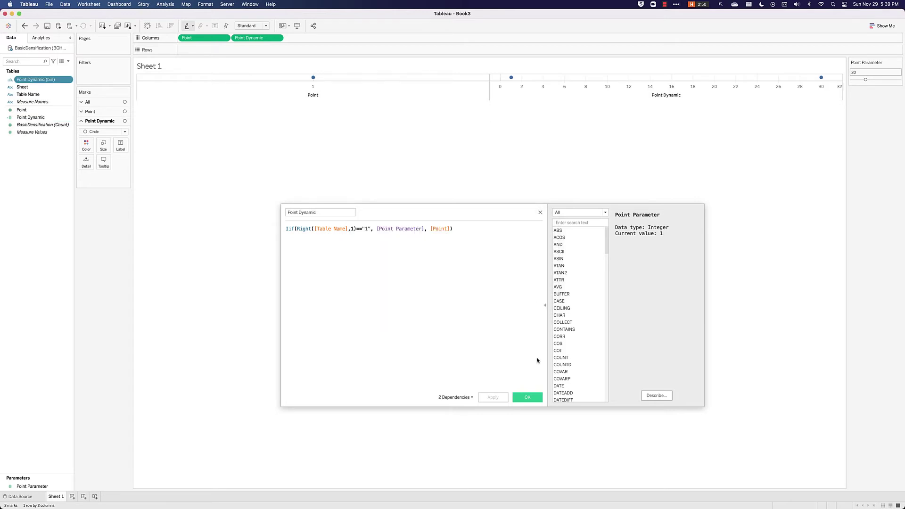
# Step: Replace Point on Columns with Point Dynamic (bin)
pyautogui.click(527, 397)
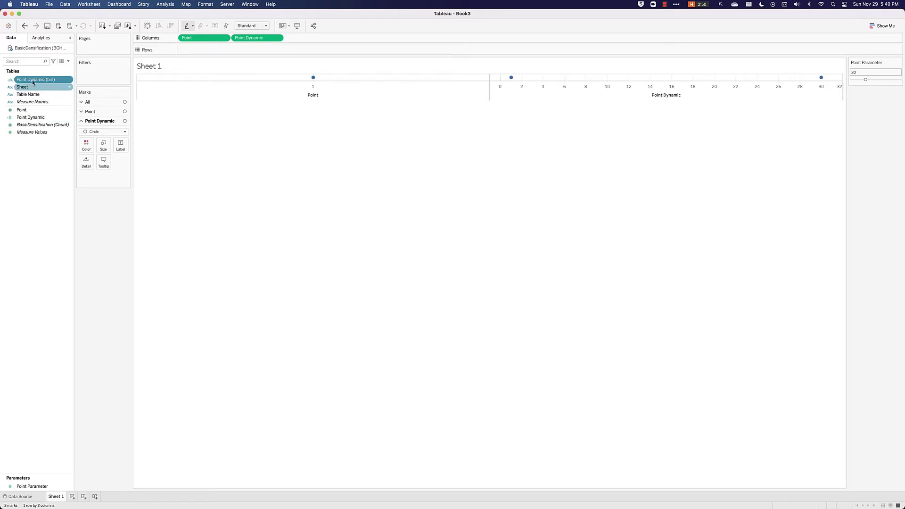
pyautogui.moveTo(36, 79); pyautogui.dragTo(348, 188)
pyautogui.moveTo(245, 37); pyautogui.dragTo(309, 199)
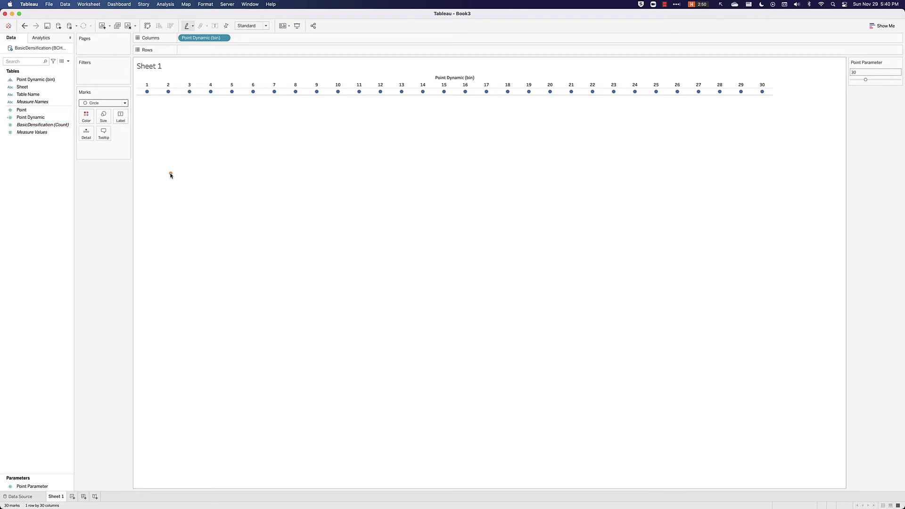
pyautogui.click(166, 117)
pyautogui.moveTo(170, 143); pyautogui.dragTo(148, 101)
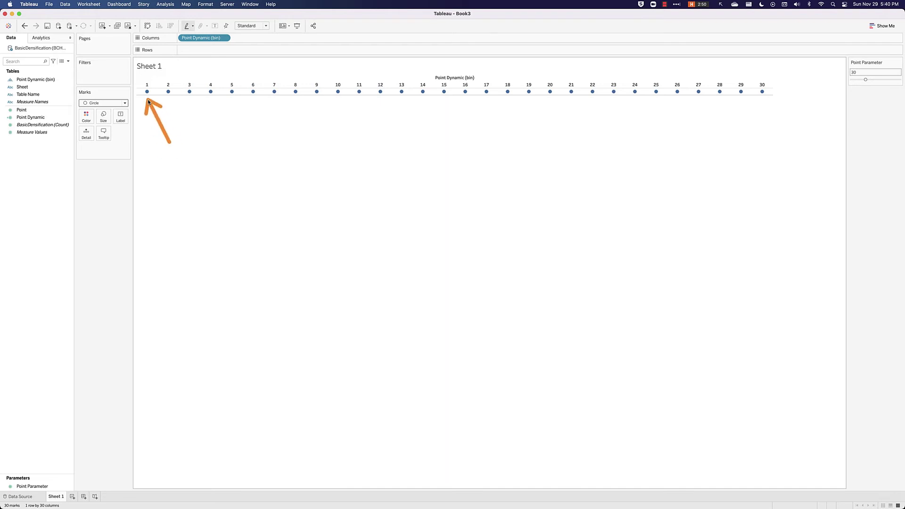
# Step: Fit the view to full width and raise the Point Parameter slider from 30 to 100
pyautogui.click(749, 128)
pyautogui.moveTo(749, 129)
pyautogui.mouseDown()
pyautogui.moveTo(761, 100)
pyautogui.moveTo(844, 72)
pyautogui.mouseUp()
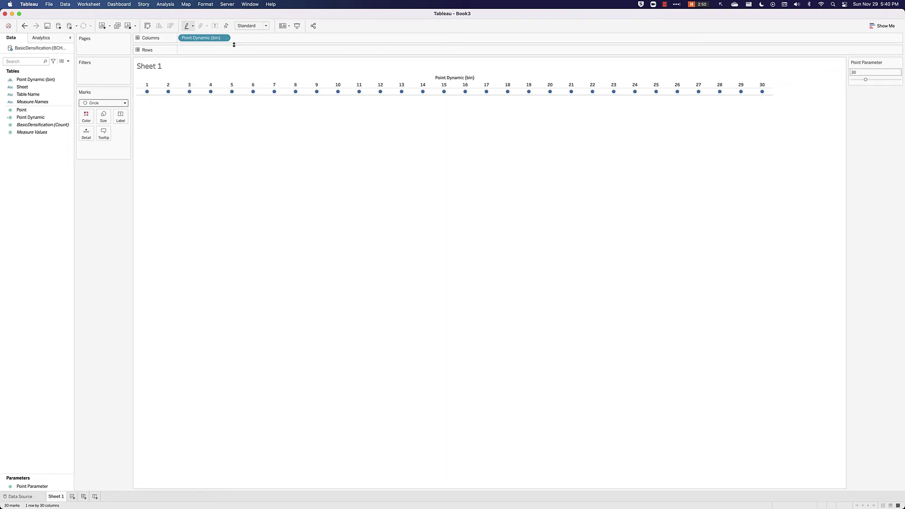
pyautogui.click(253, 25)
pyautogui.click(256, 39)
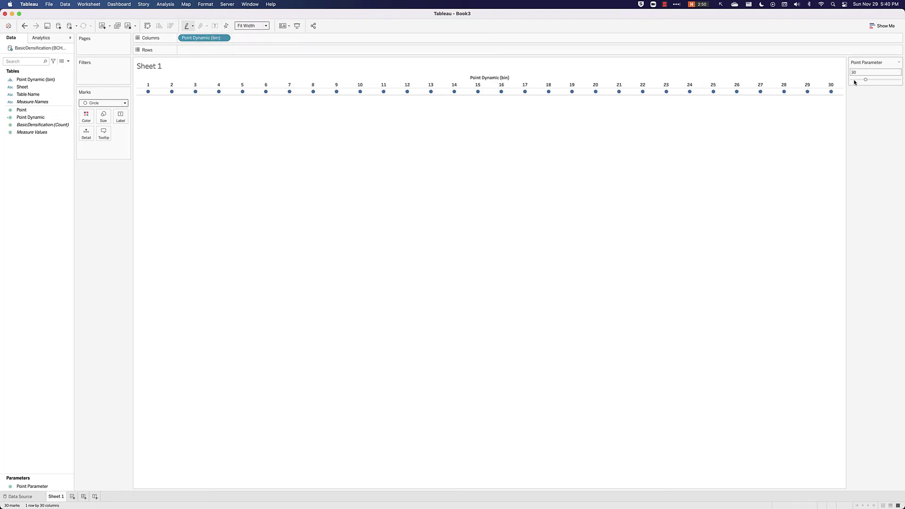
pyautogui.moveTo(866, 80); pyautogui.dragTo(897, 80)
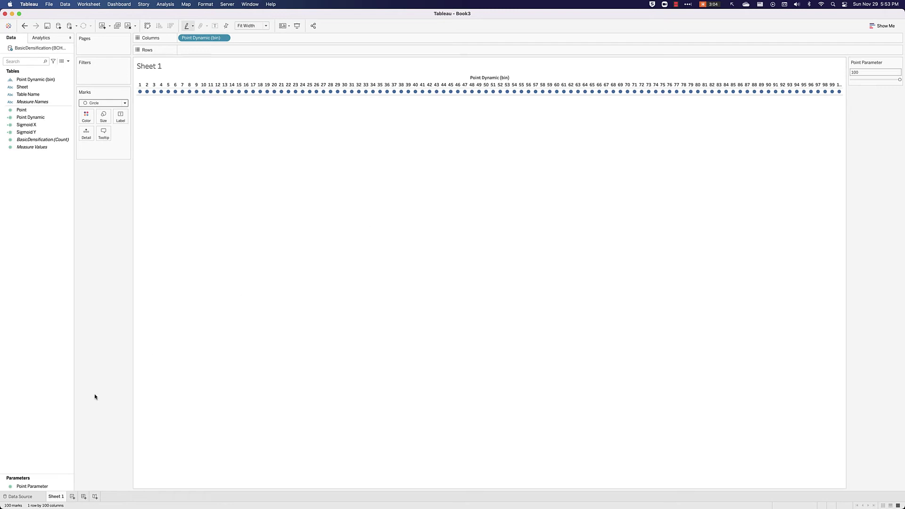
# Step: Duplicate Sheet 1 and add the subtitle 'Inspired by: The Flerlage Twins' under its title
pyautogui.rightClick(50, 497)
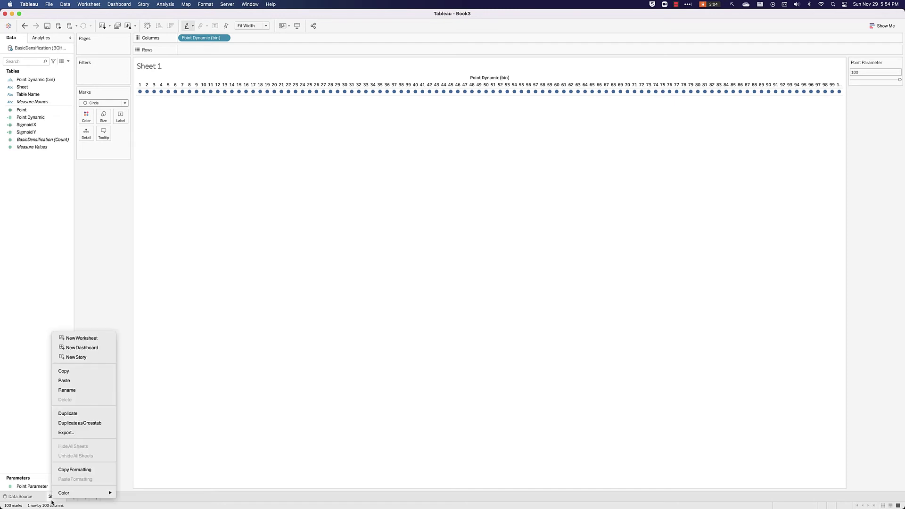
pyautogui.click(75, 411)
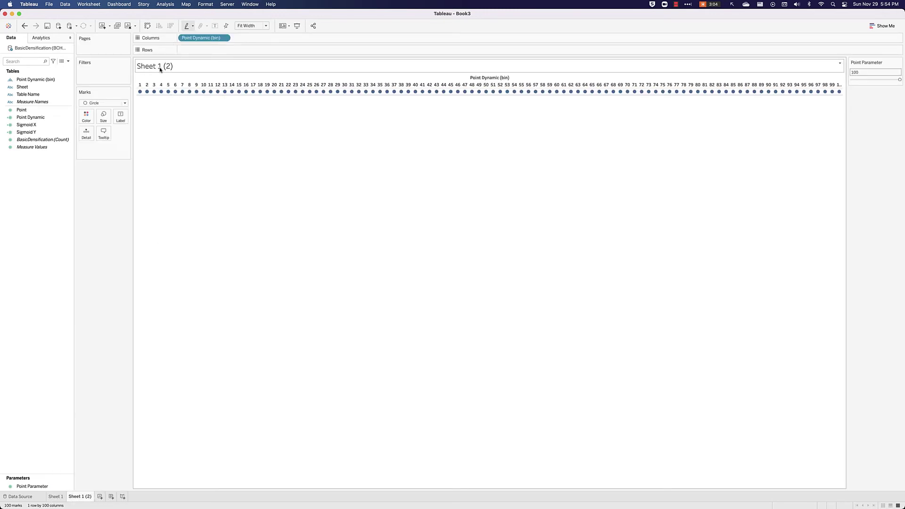
pyautogui.doubleClick(160, 67)
pyautogui.press('super+v')
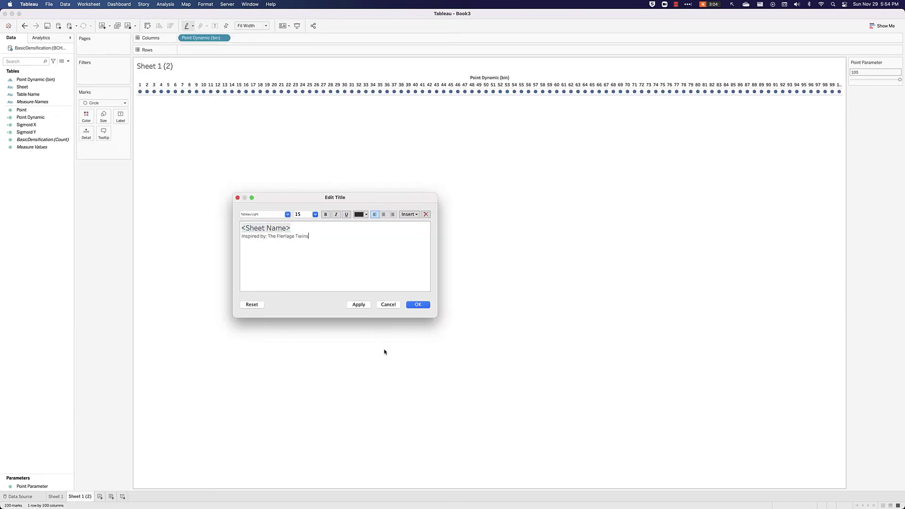
pyautogui.click(416, 305)
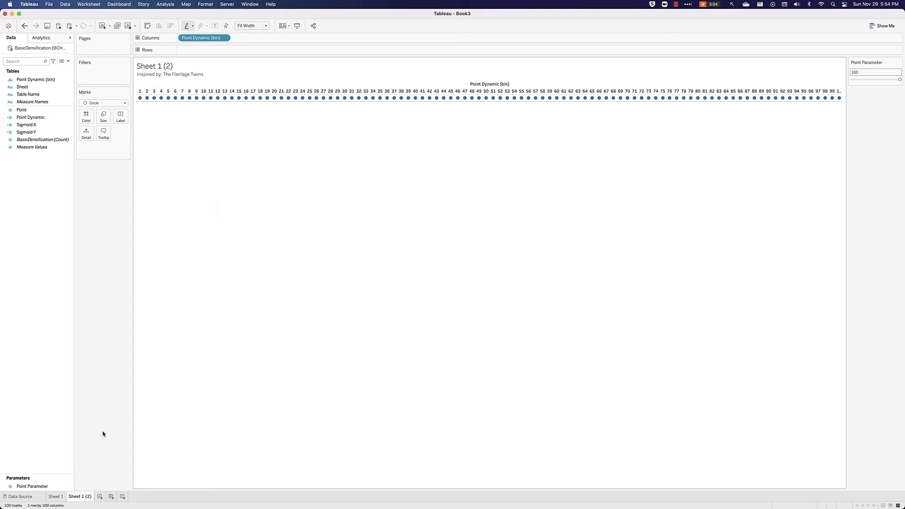
# Step: Rename the duplicated sheet to Densification
pyautogui.doubleClick(76, 497)
pyautogui.write('De')
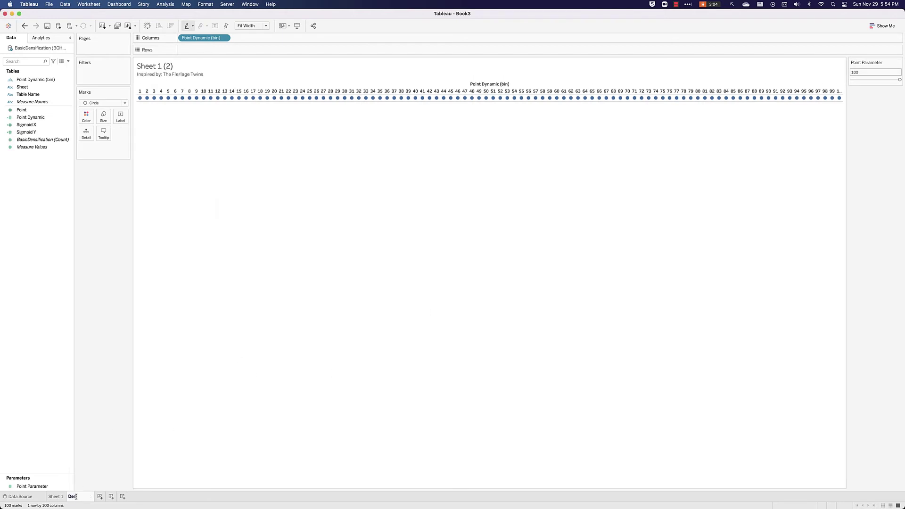
pyautogui.write('nsification')
pyautogui.press('Return')
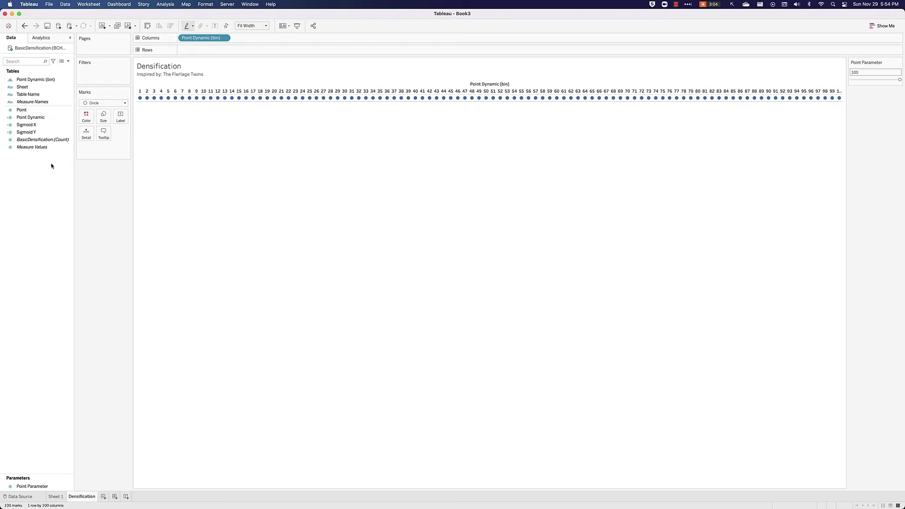
pyautogui.click(38, 126)
# Step: Move Point Dynamic (bin) from Columns to Detail and open the Sigmoid X formula
pyautogui.moveTo(194, 39); pyautogui.dragTo(89, 136)
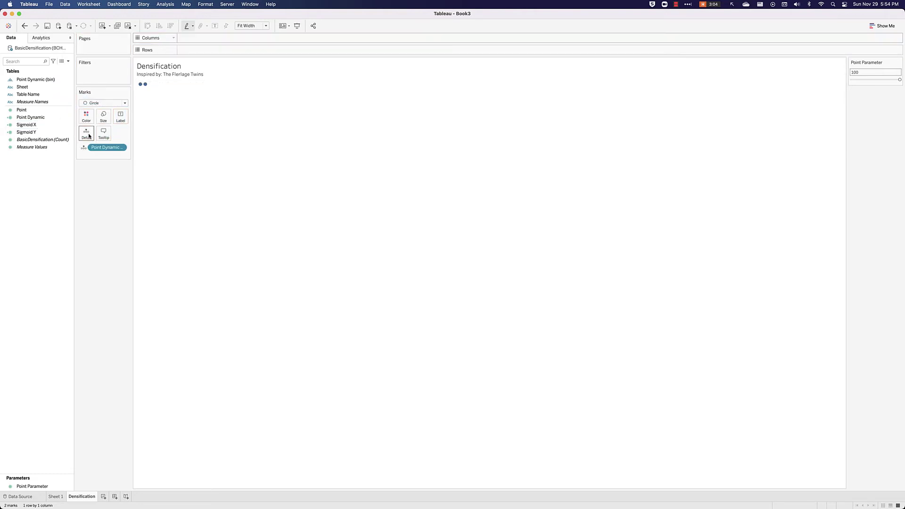
pyautogui.click(26, 132)
pyautogui.rightClick(33, 125)
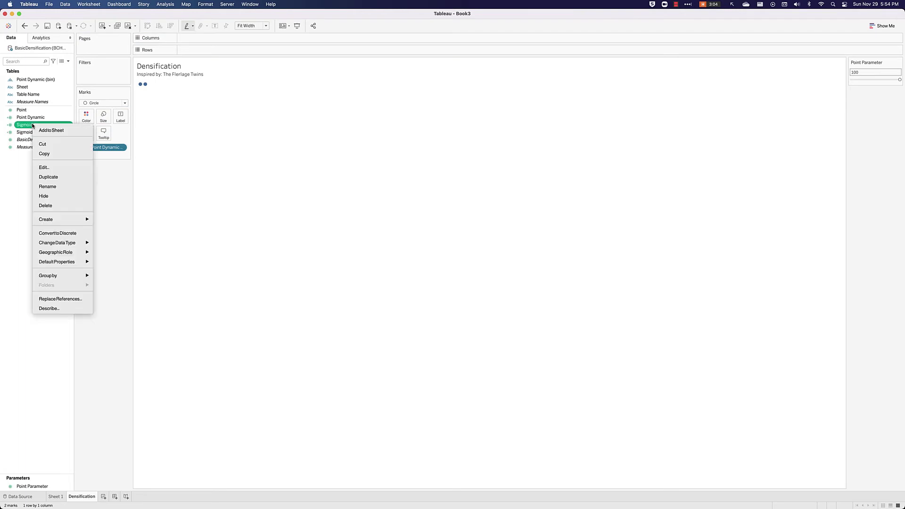
pyautogui.click(43, 167)
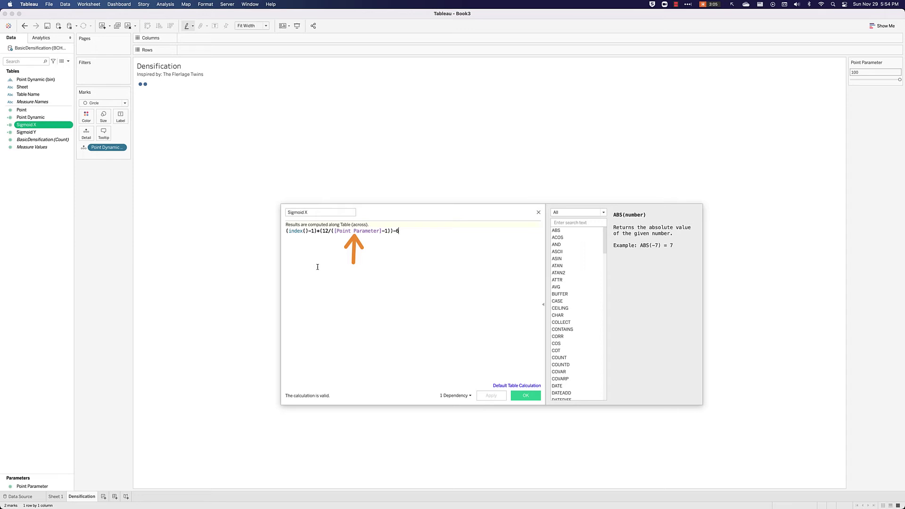
# Step: Review the Sigmoid Y formula 1/(1 + EXP(-[Sigmoid X]))
pyautogui.click(28, 132)
pyautogui.rightClick(43, 133)
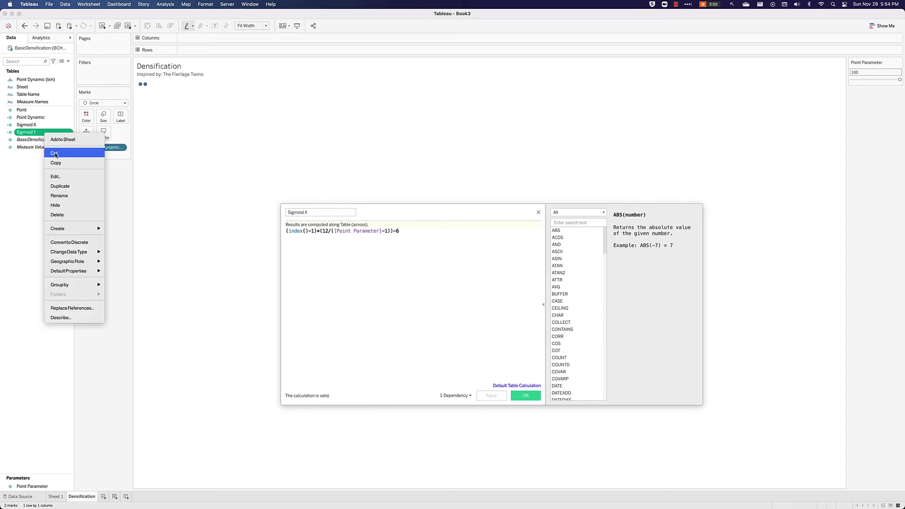
pyautogui.click(57, 176)
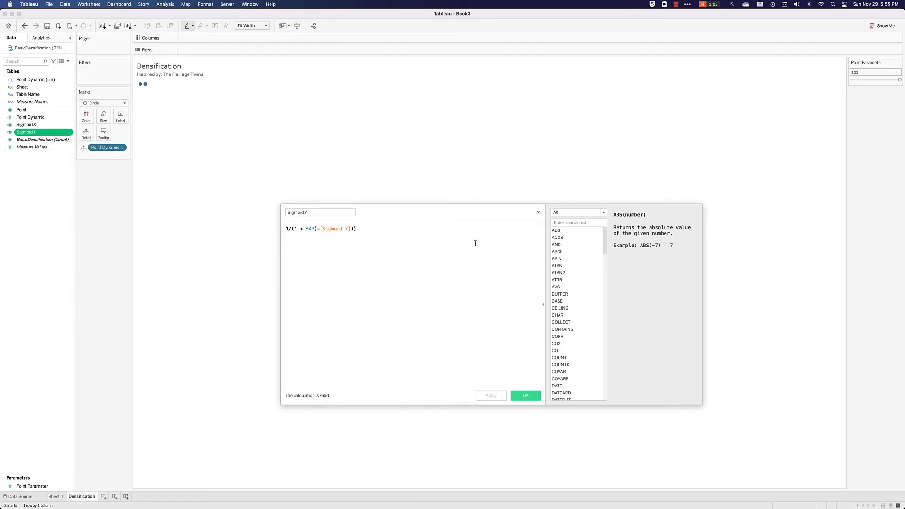
# Step: Try line marks without Point Dynamic on Detail, then undo both changes
pyautogui.click(539, 212)
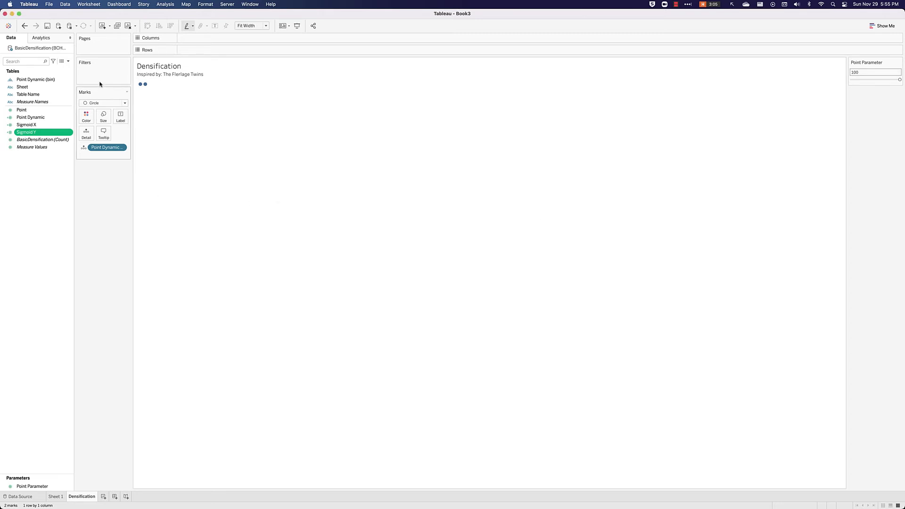
pyautogui.click(92, 103)
pyautogui.click(92, 127)
pyautogui.moveTo(89, 148); pyautogui.dragTo(107, 191)
pyautogui.press('super+z')
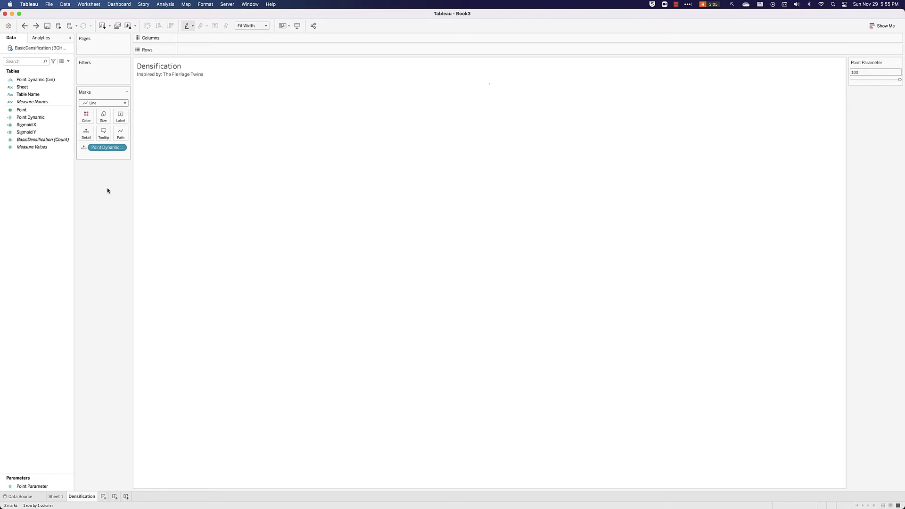
pyautogui.press('super+z')
# Step: Plot Sigmoid X on Columns, computed along Point Dynamic (bin), against Sigmoid Y on Rows
pyautogui.moveTo(27, 124); pyautogui.dragTo(220, 39)
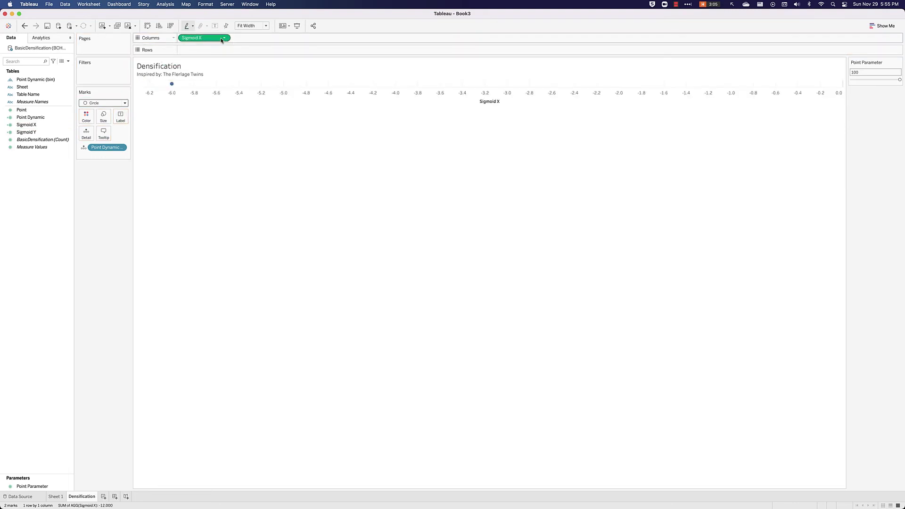
pyautogui.click(224, 37)
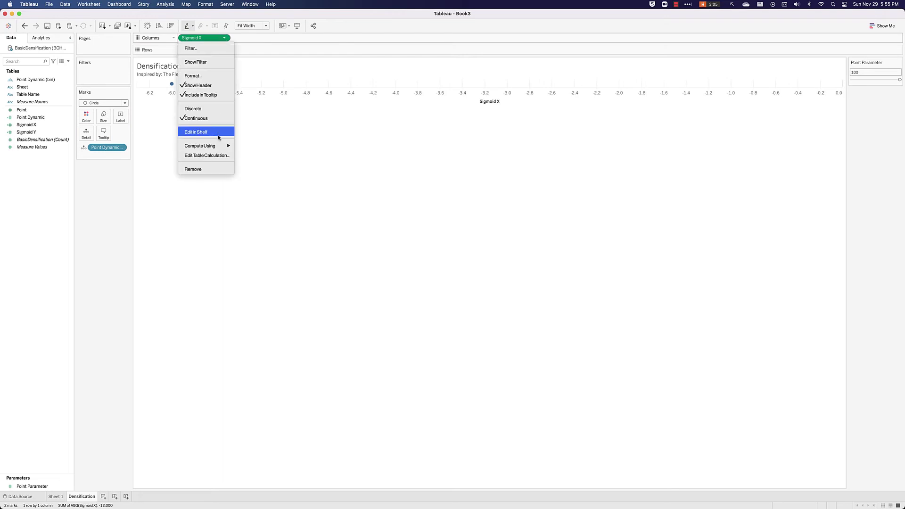
pyautogui.moveTo(217, 146)
pyautogui.click(258, 167)
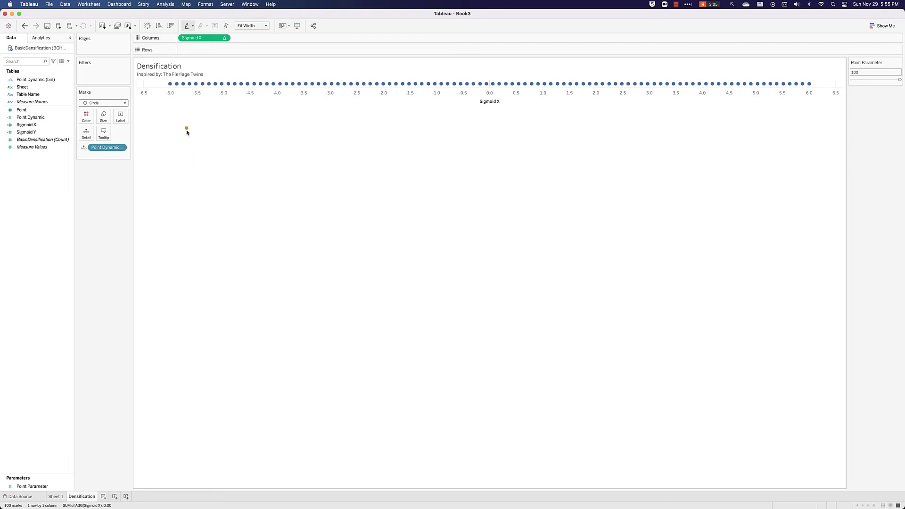
pyautogui.moveTo(189, 134); pyautogui.dragTo(168, 103)
pyautogui.moveTo(774, 125); pyautogui.dragTo(804, 95)
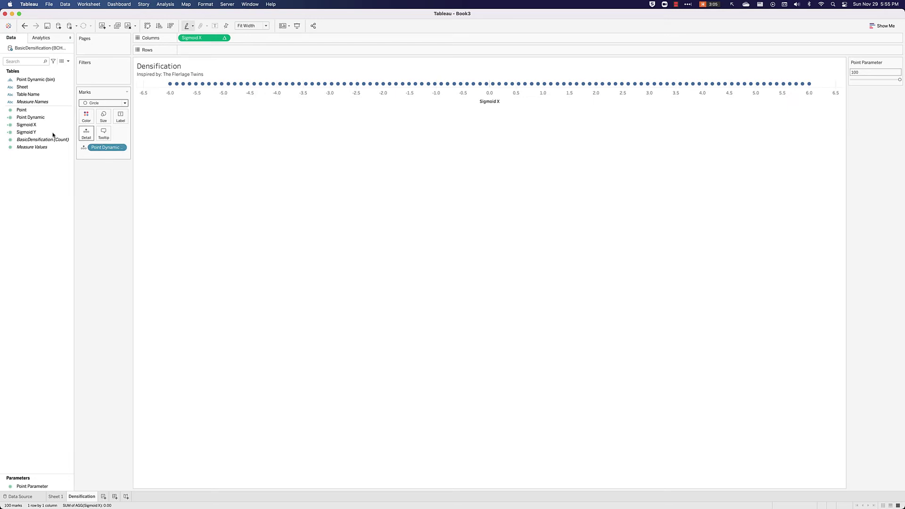
pyautogui.moveTo(29, 132); pyautogui.dragTo(206, 53)
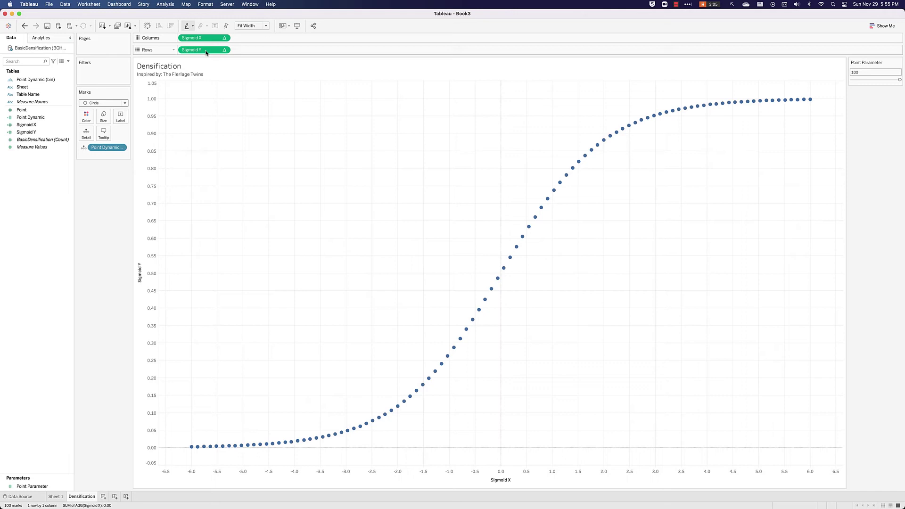
# Step: Switch the marks to a line and lower Point Parameter from 69 to 2
pyautogui.click(104, 103)
pyautogui.click(101, 125)
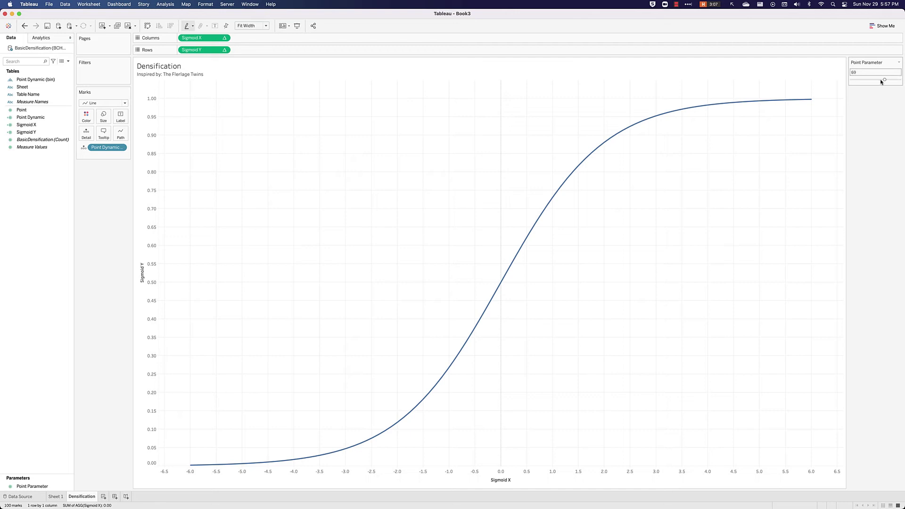
pyautogui.moveTo(882, 81); pyautogui.dragTo(852, 82)
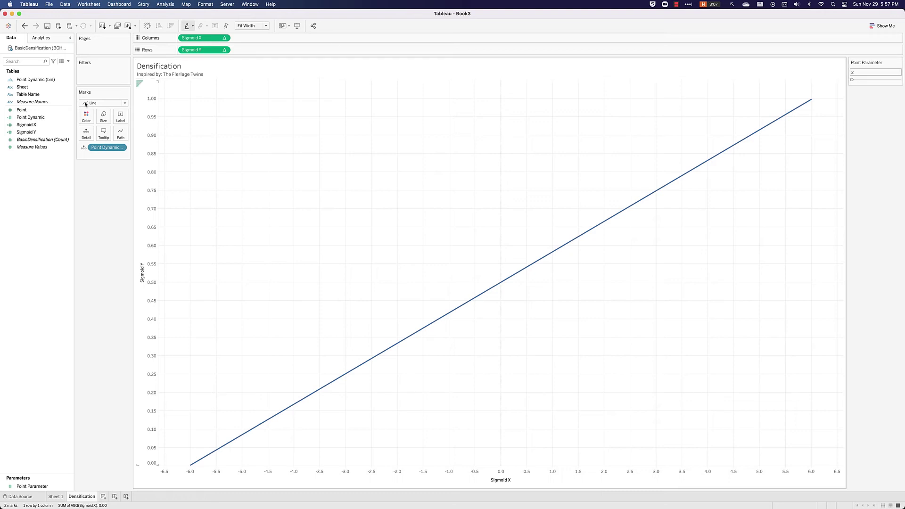
# Step: Switch the marks back to circles and raise Point Parameter back up to 100
pyautogui.click(101, 103)
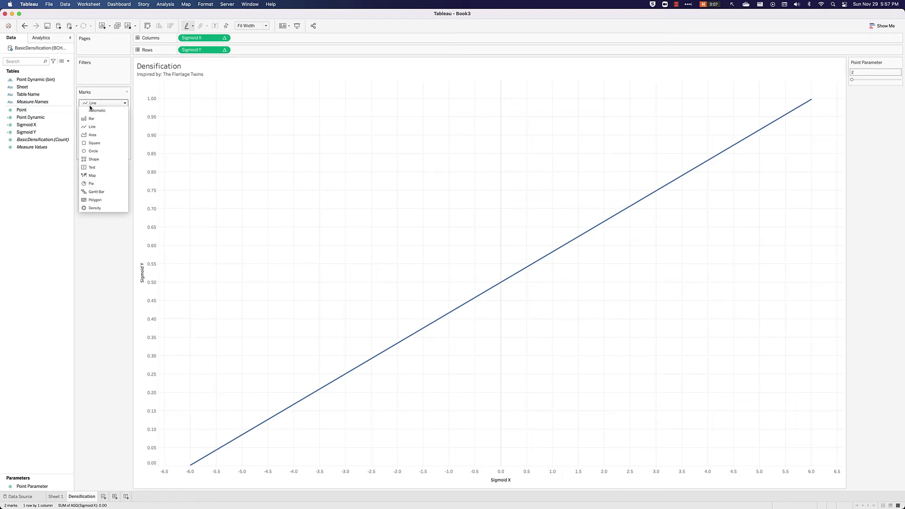
pyautogui.click(103, 151)
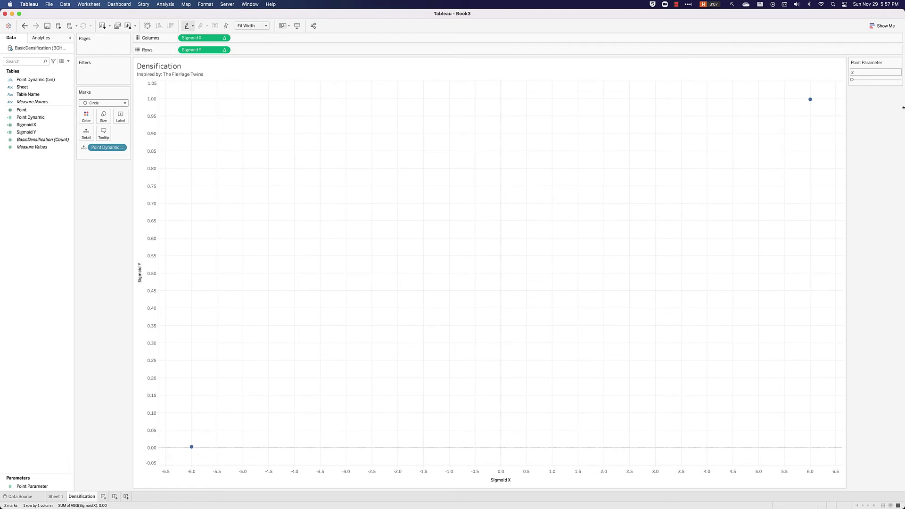
pyautogui.moveTo(852, 81); pyautogui.dragTo(863, 83)
pyautogui.moveTo(863, 82); pyautogui.dragTo(899, 82)
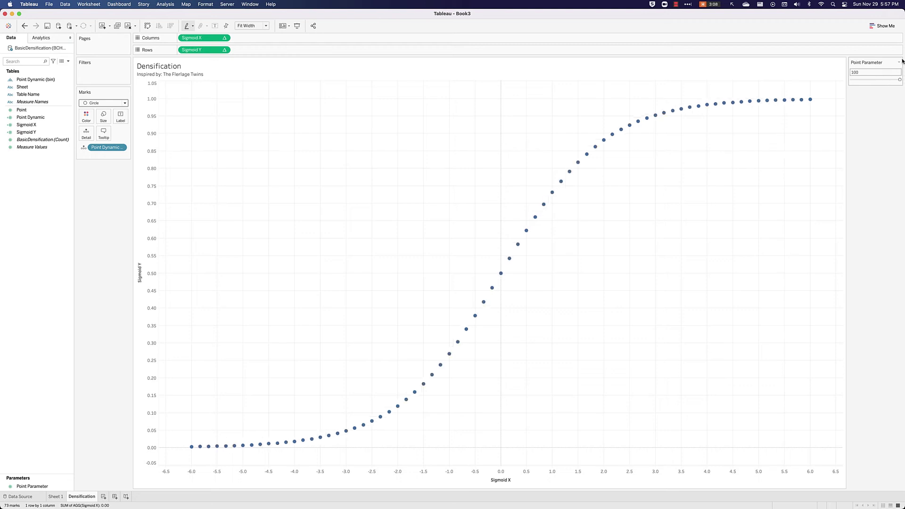
# Step: Remove the Point Parameter maximum and set its current value to 10,000
pyautogui.click(899, 63)
pyautogui.click(888, 71)
pyautogui.click(366, 292)
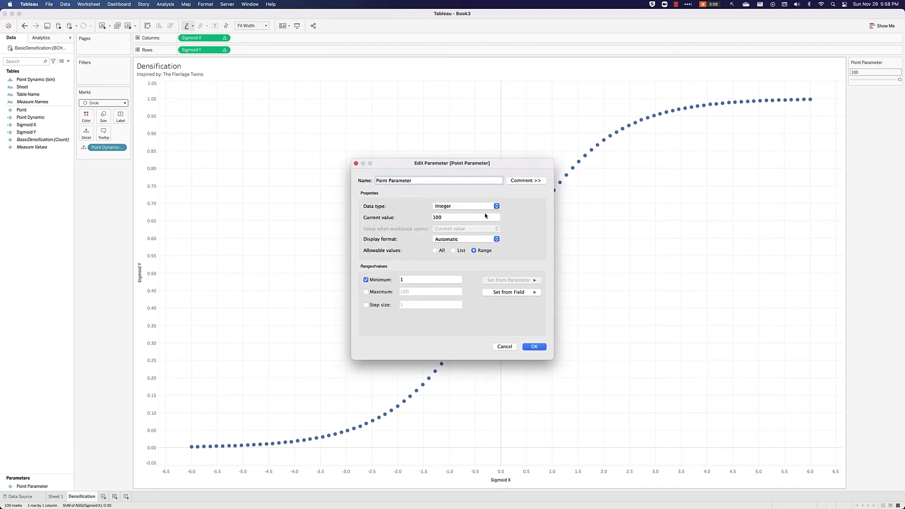
pyautogui.click(446, 218)
pyautogui.write('00')
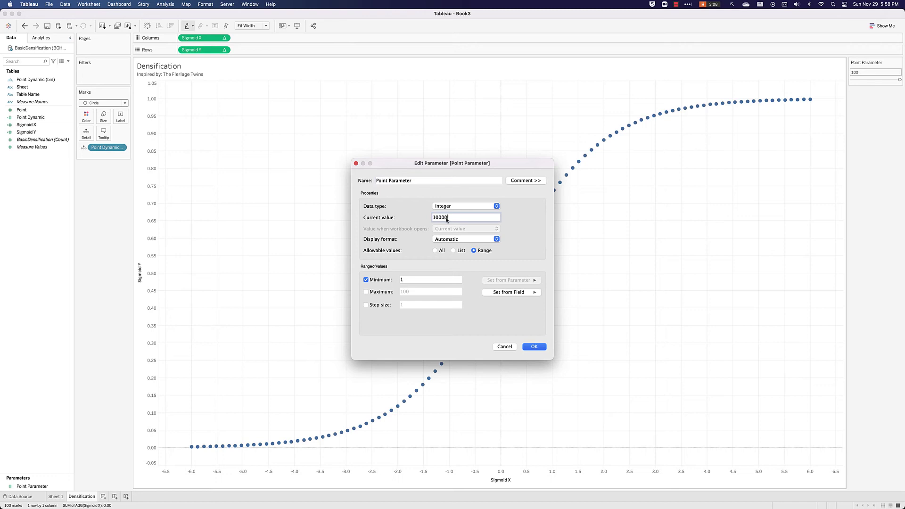
pyautogui.click(533, 346)
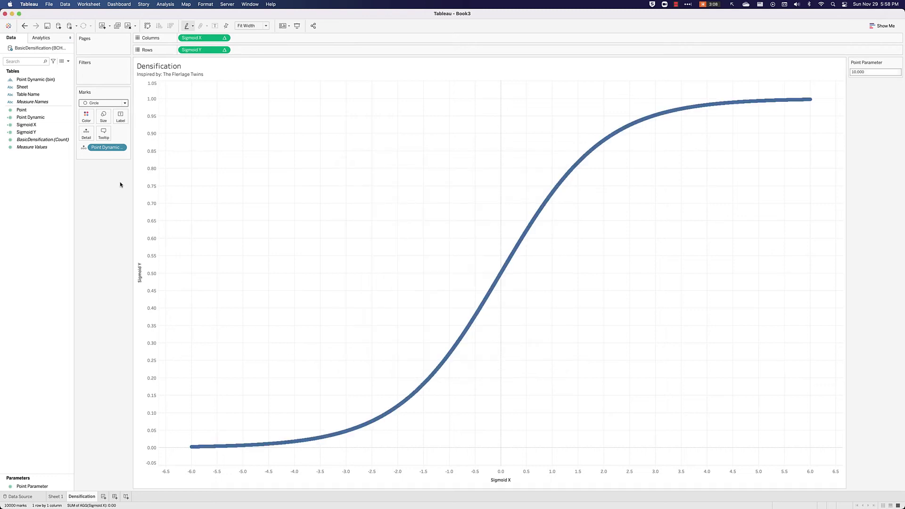
# Step: Draw the 10,000-point sigmoid as a smooth line instead of circles
pyautogui.click(524, 237)
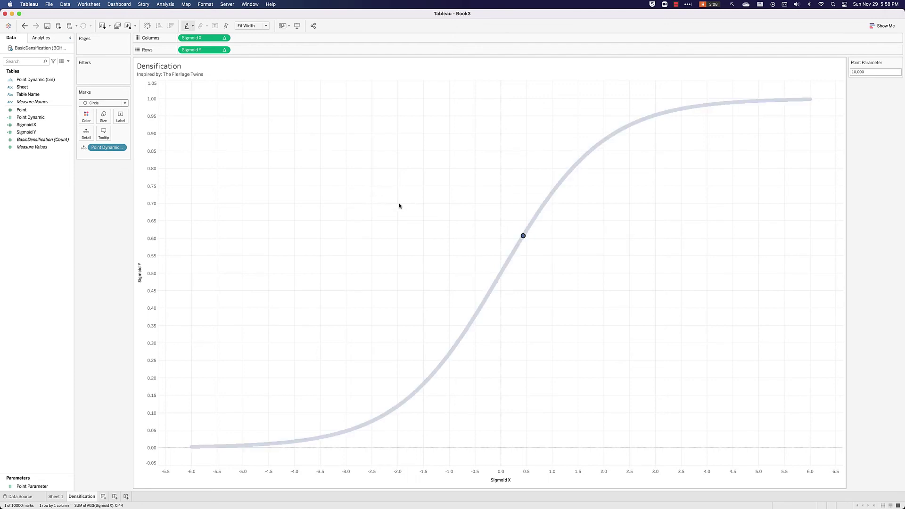
pyautogui.click(314, 165)
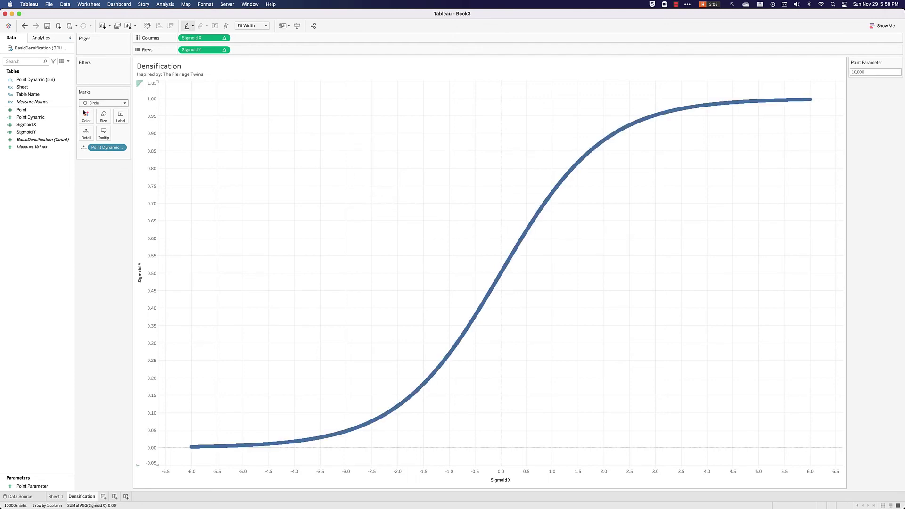
pyautogui.click(105, 103)
pyautogui.click(92, 127)
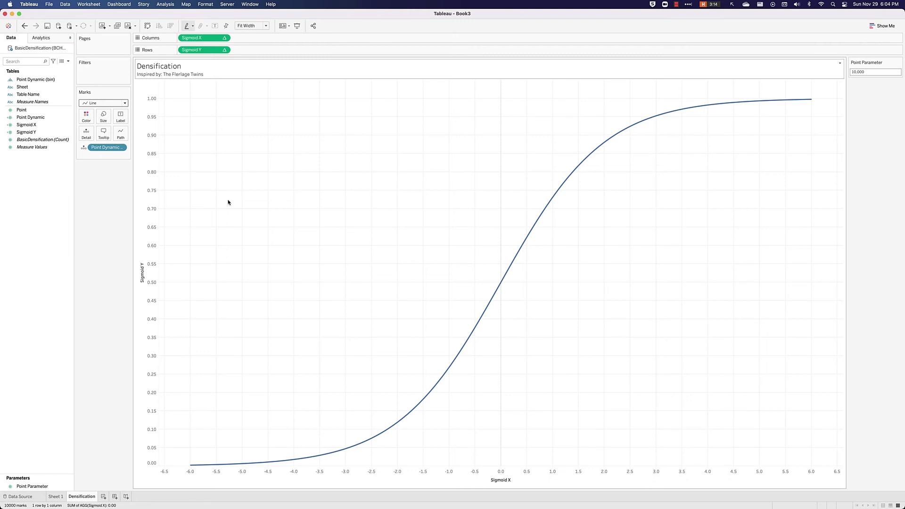
# Step: Add BC Institution Locations to the data model on the Data Source page
pyautogui.doubleClick(29, 49)
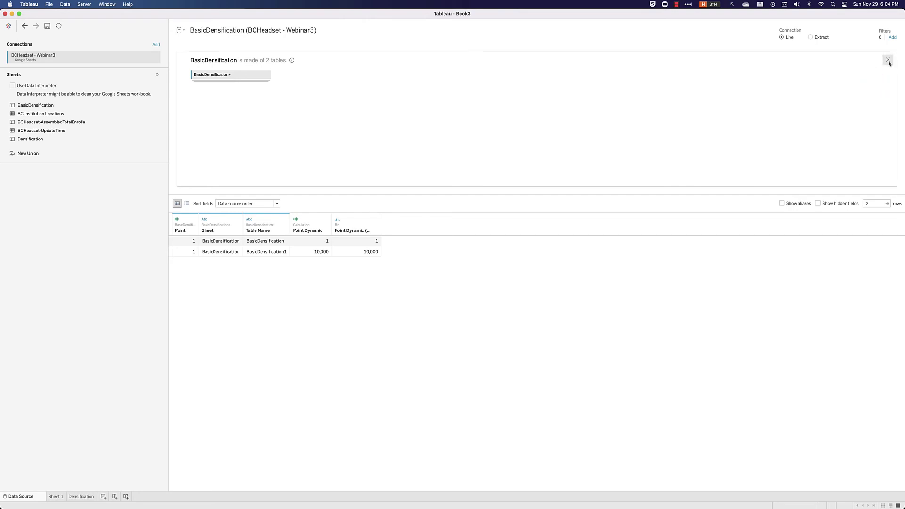
pyautogui.click(889, 62)
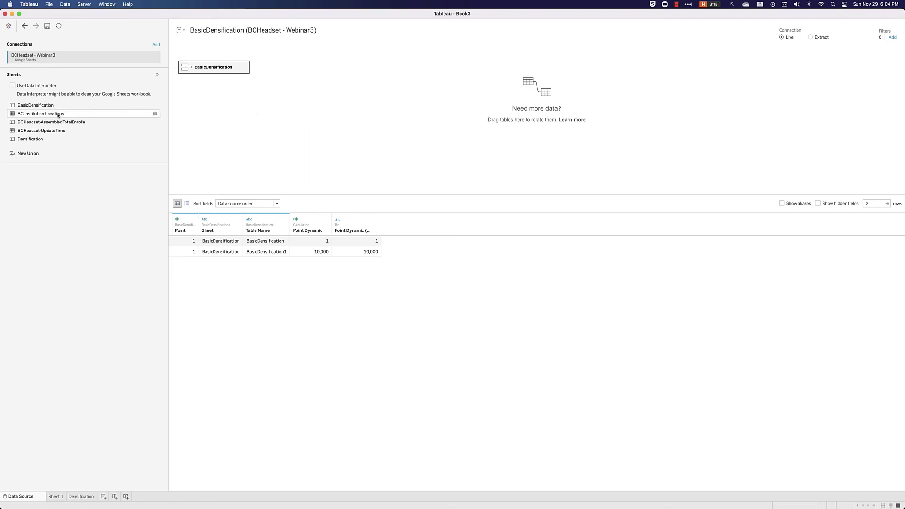
pyautogui.moveTo(56, 115); pyautogui.dragTo(299, 72)
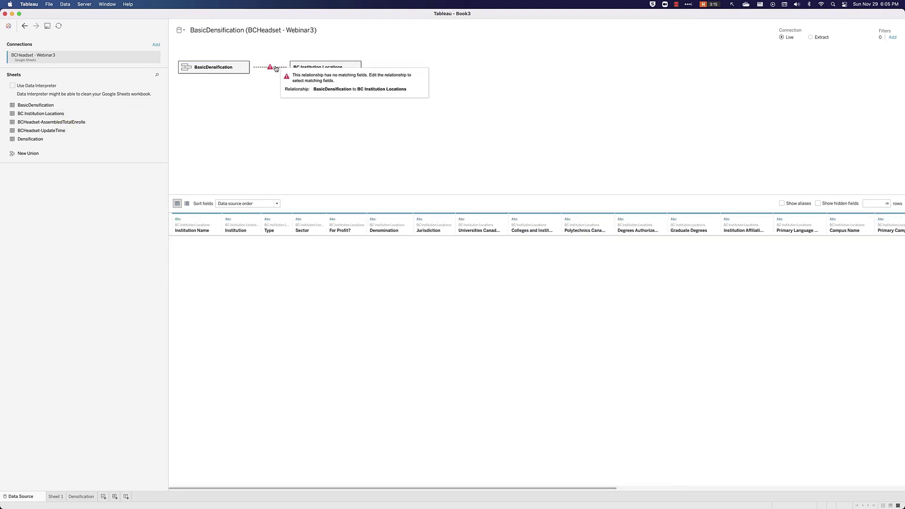
# Step: Relate the two tables with relationship calculations of 1 on both sides
pyautogui.click(272, 67)
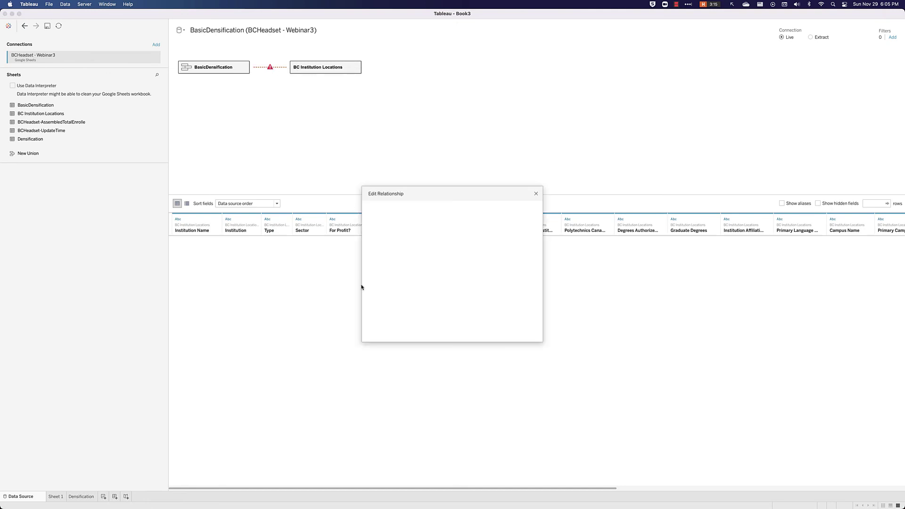
pyautogui.click(395, 285)
pyautogui.write('1')
pyautogui.click(524, 394)
pyautogui.click(495, 311)
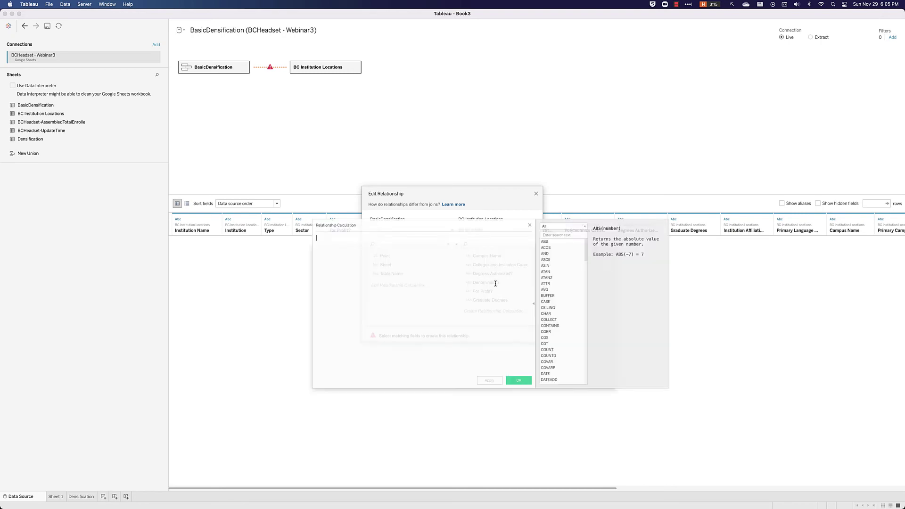
pyautogui.click(524, 394)
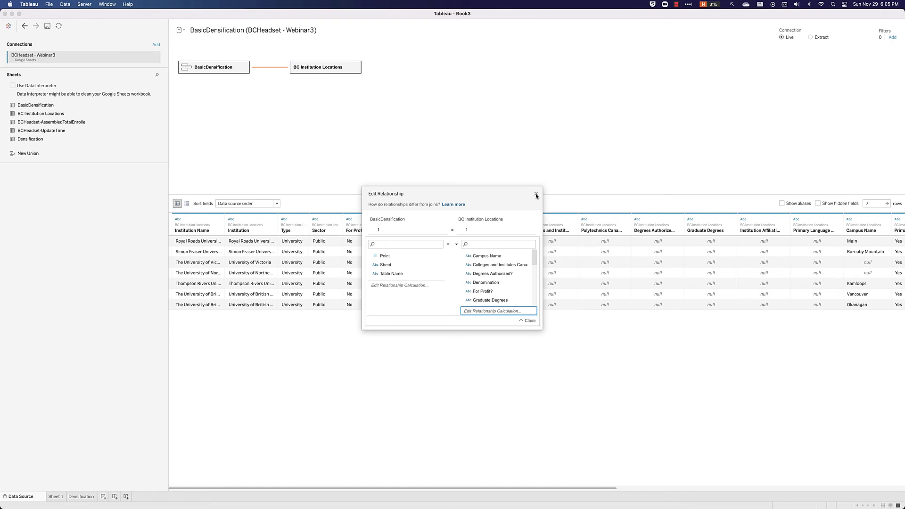
pyautogui.click(536, 194)
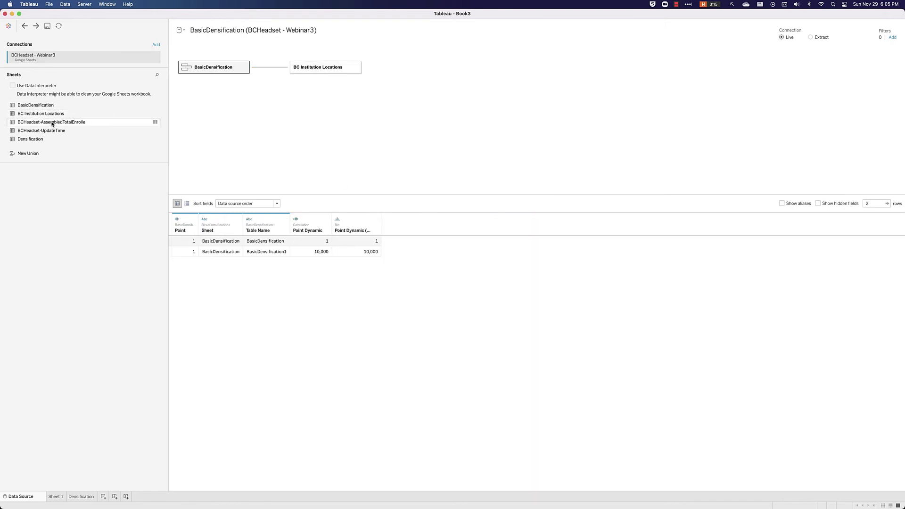
# Step: Relate BCHeadset-AssembledTotalEnrolle to BC Institution Locations, matching Institution Name to INSTITUTION NAME
pyautogui.moveTo(54, 124); pyautogui.dragTo(465, 83)
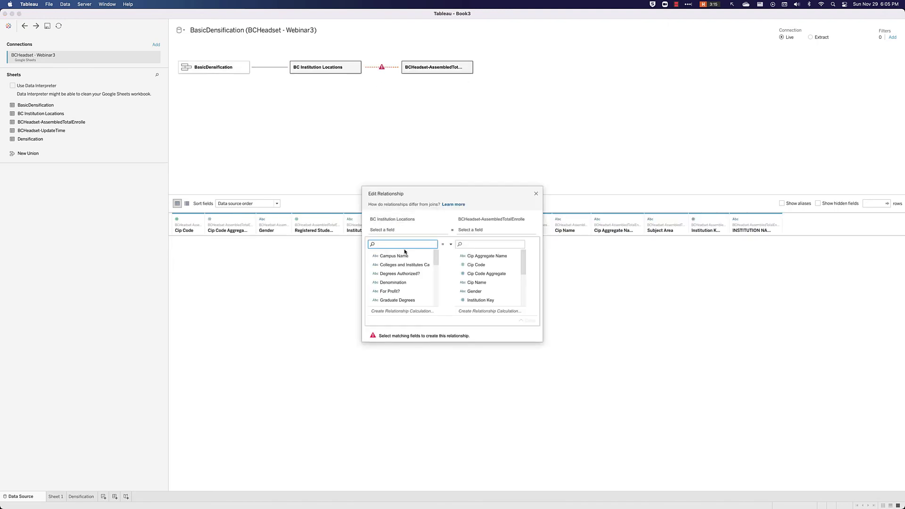
pyautogui.write('inst')
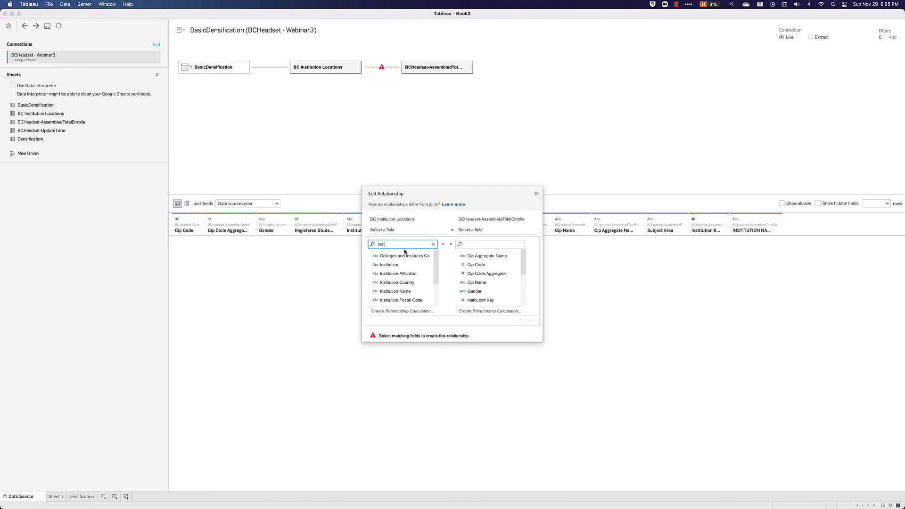
pyautogui.click(410, 292)
pyautogui.write('inst')
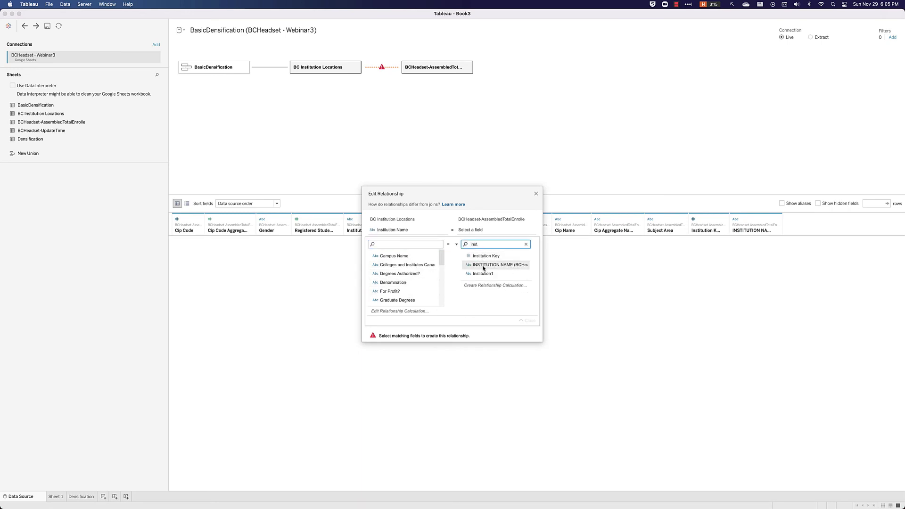
pyautogui.press('Return')
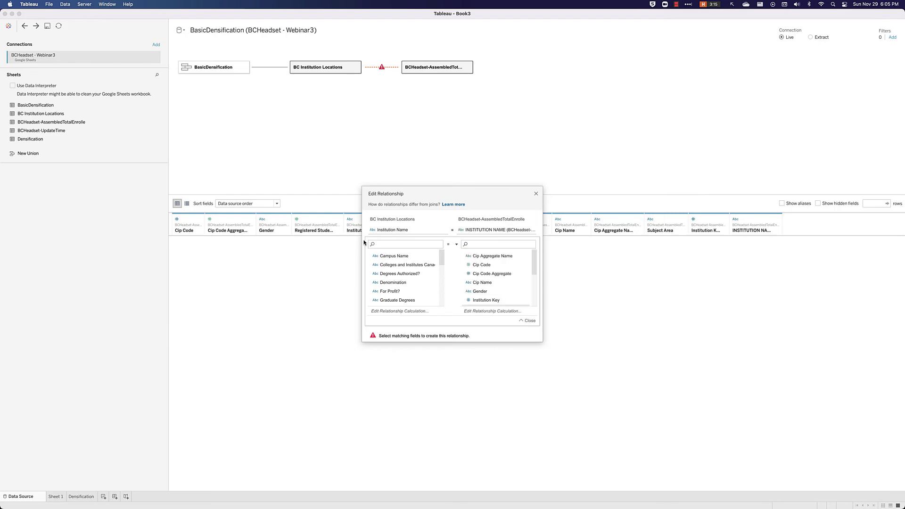
pyautogui.click(207, 327)
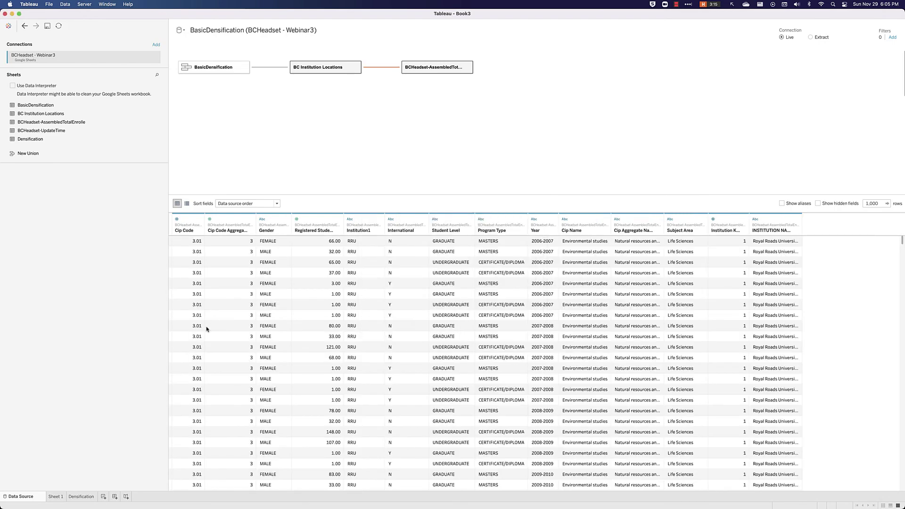
# Step: Rearrange fields on the Densification worksheet
pyautogui.click(81, 497)
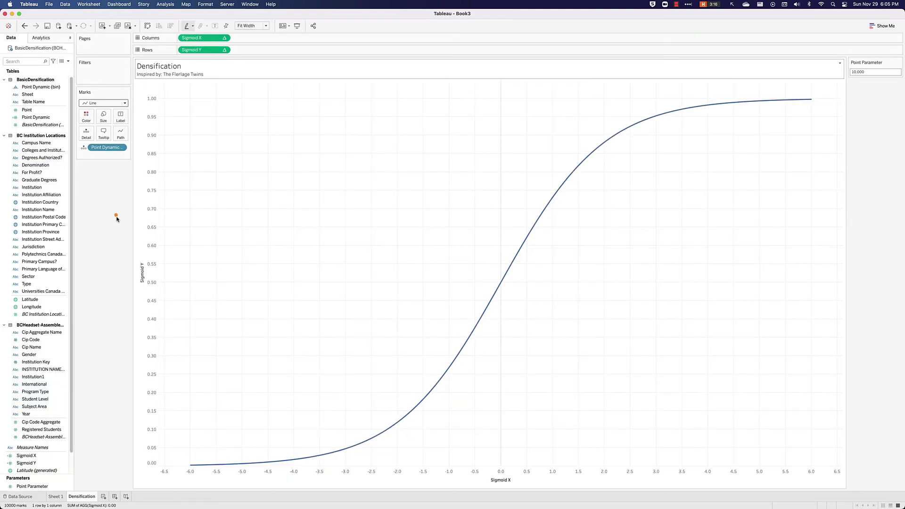
pyautogui.moveTo(118, 219); pyautogui.dragTo(66, 152)
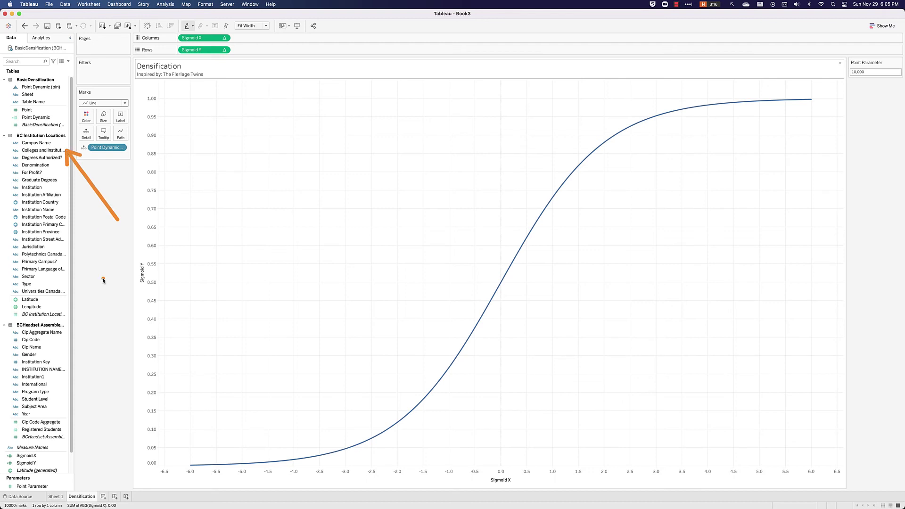
pyautogui.moveTo(108, 372); pyautogui.dragTo(74, 335)
# Step: On a new Sheet 3, chart Registered Students as yearly bars split by INSTITUTION NAME
pyautogui.click(104, 497)
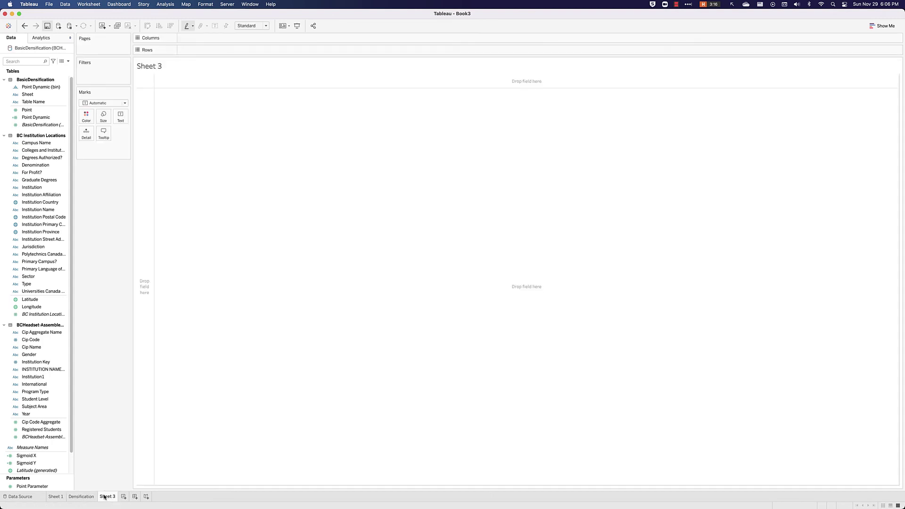
pyautogui.click(34, 371)
pyautogui.click(34, 371)
pyautogui.doubleClick(26, 414)
pyautogui.doubleClick(42, 429)
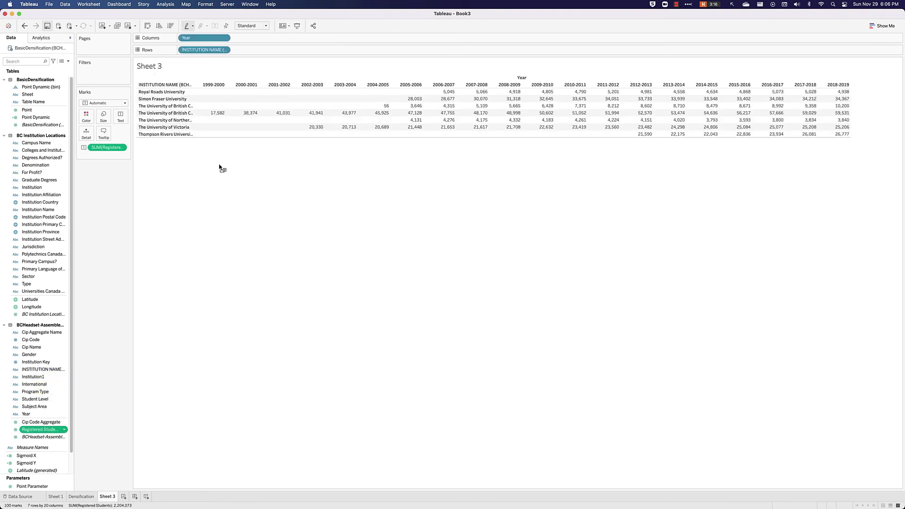
pyautogui.moveTo(268, 123); pyautogui.dragTo(288, 50)
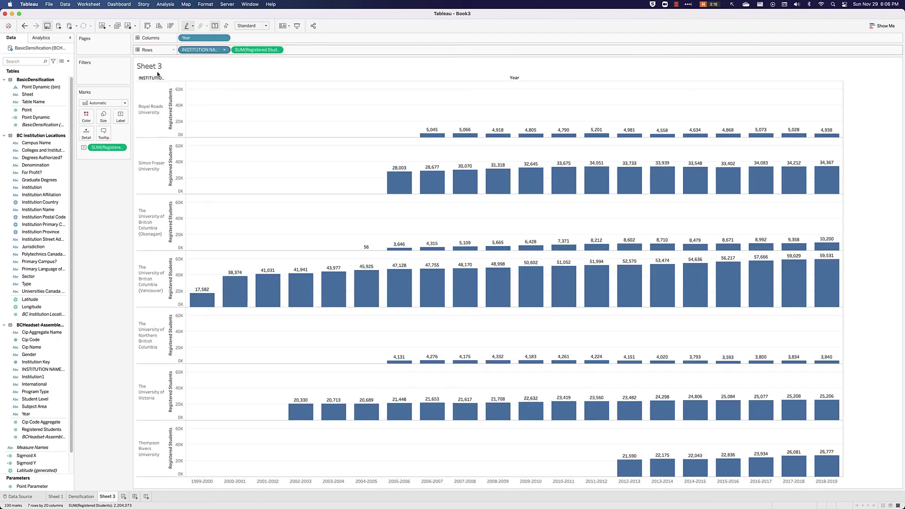
pyautogui.moveTo(203, 50); pyautogui.dragTo(104, 114)
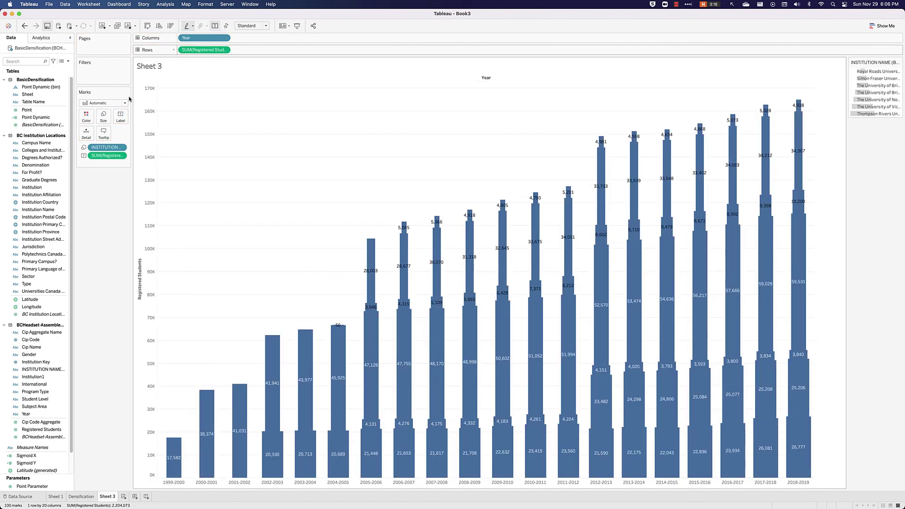
pyautogui.moveTo(99, 147); pyautogui.dragTo(190, 189)
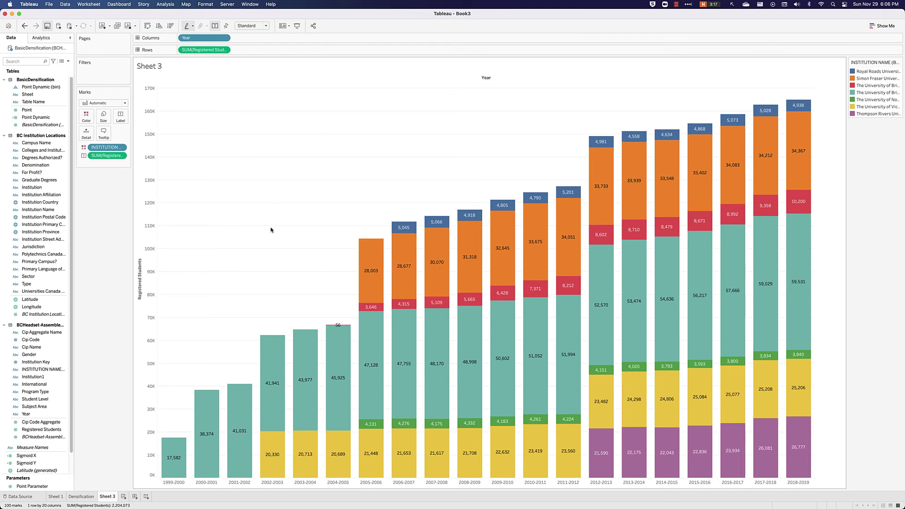
# Step: Colour the yearly bar segments by INSTITUTION NAME, adding an institution legend
pyautogui.moveTo(210, 182); pyautogui.dragTo(265, 309)
# Step: Make SUM(Registered Students) a Percent of Total and label bars with counts and percentages
pyautogui.click(224, 50)
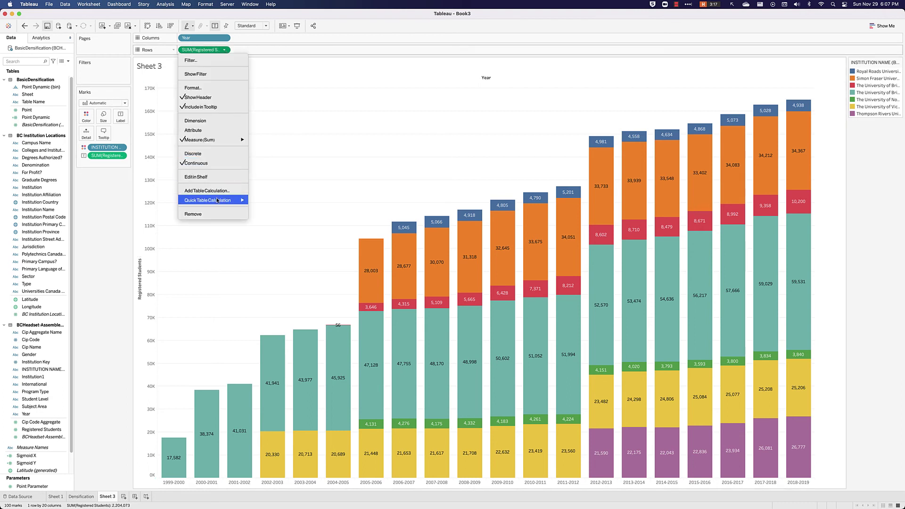
pyautogui.moveTo(218, 202)
pyautogui.click(274, 230)
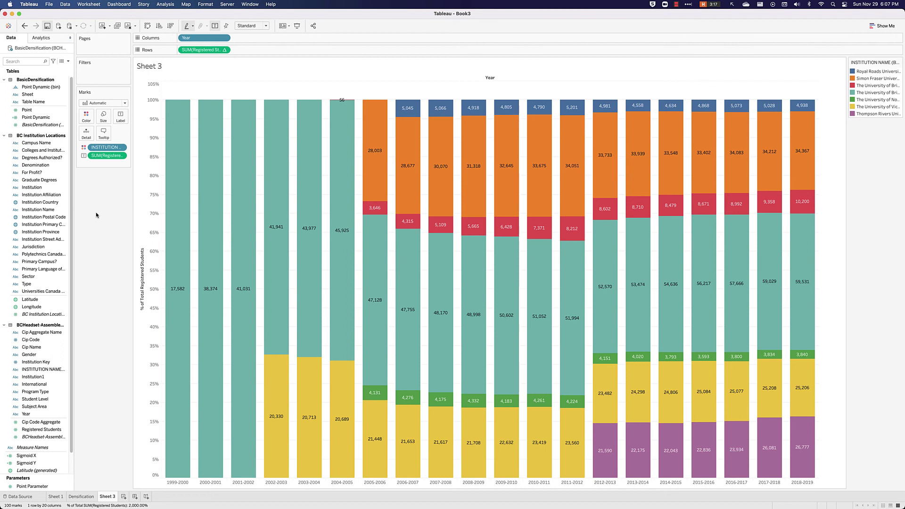
pyautogui.moveTo(204, 50); pyautogui.dragTo(125, 122)
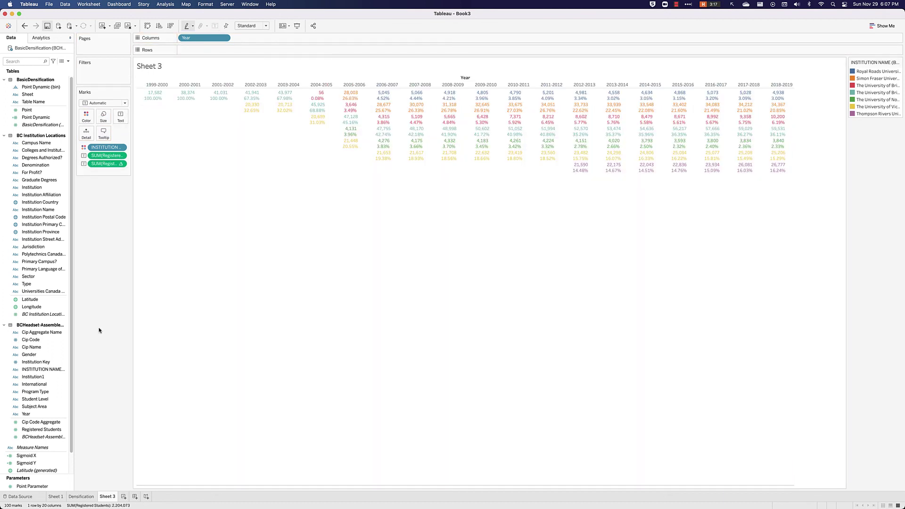
pyautogui.press('super+z')
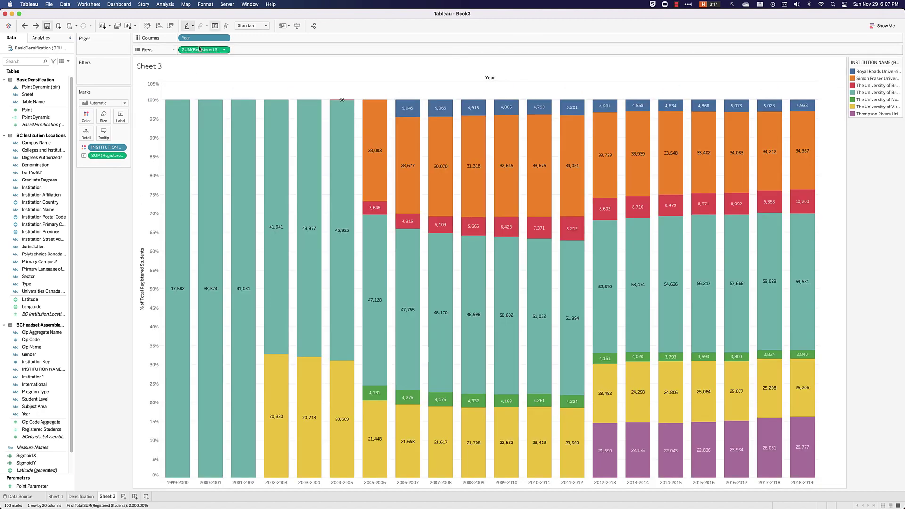
pyautogui.moveTo(203, 49); pyautogui.dragTo(120, 115)
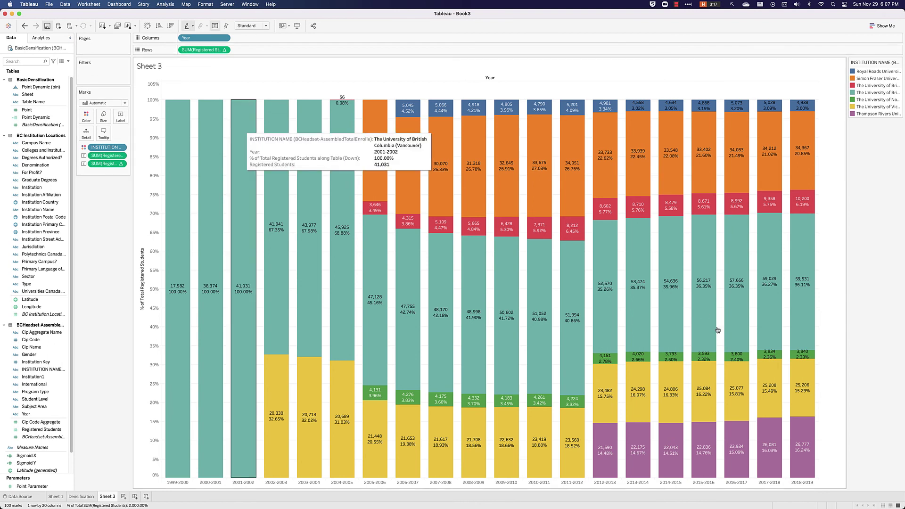
# Step: Keep only the 2018-2019 bar, widen it, and highlight the Simon Fraser University segment
pyautogui.rightClick(800, 483)
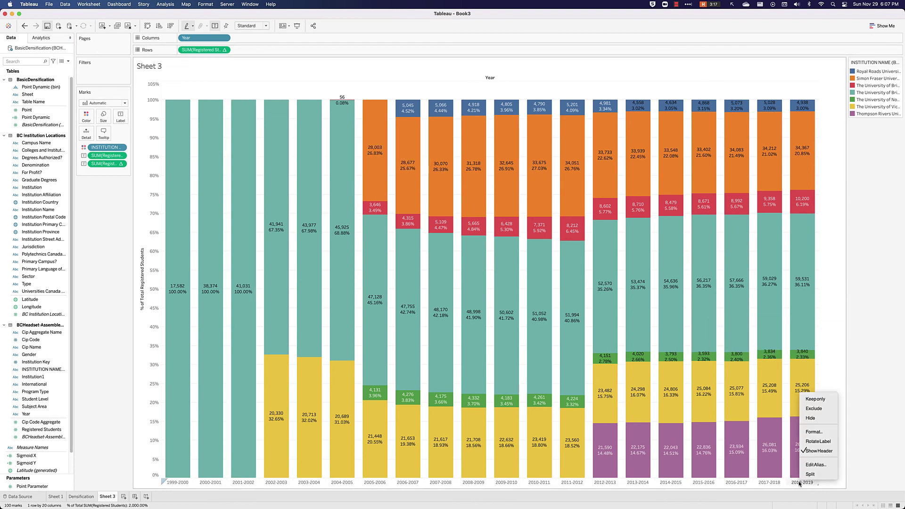
pyautogui.click(837, 413)
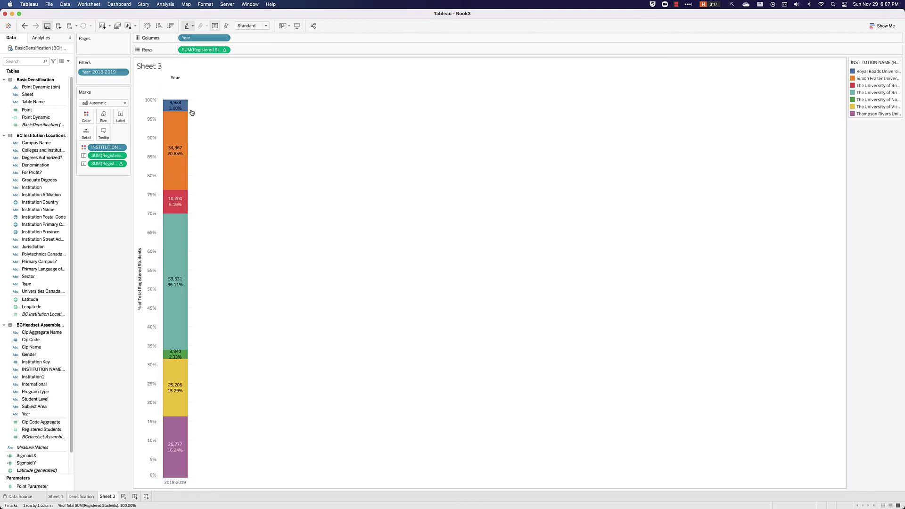
pyautogui.moveTo(189, 118)
pyautogui.moveTo(192, 118); pyautogui.dragTo(285, 118)
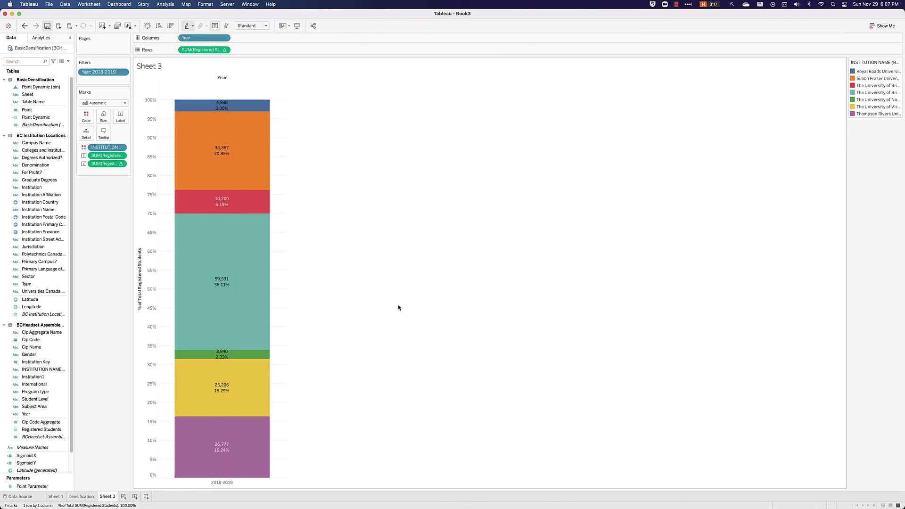
pyautogui.click(884, 79)
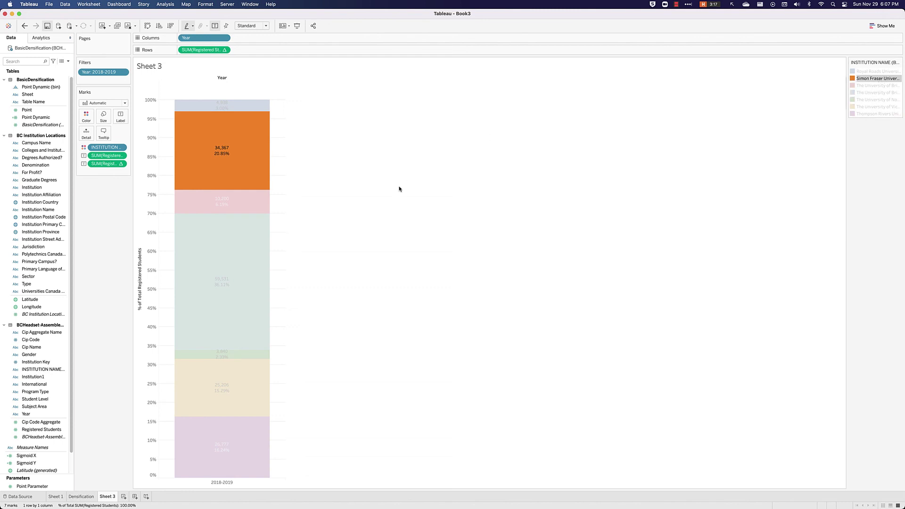
pyautogui.moveTo(413, 227)
pyautogui.mouseDown()
pyautogui.moveTo(329, 168)
pyautogui.moveTo(282, 153)
pyautogui.mouseUp()
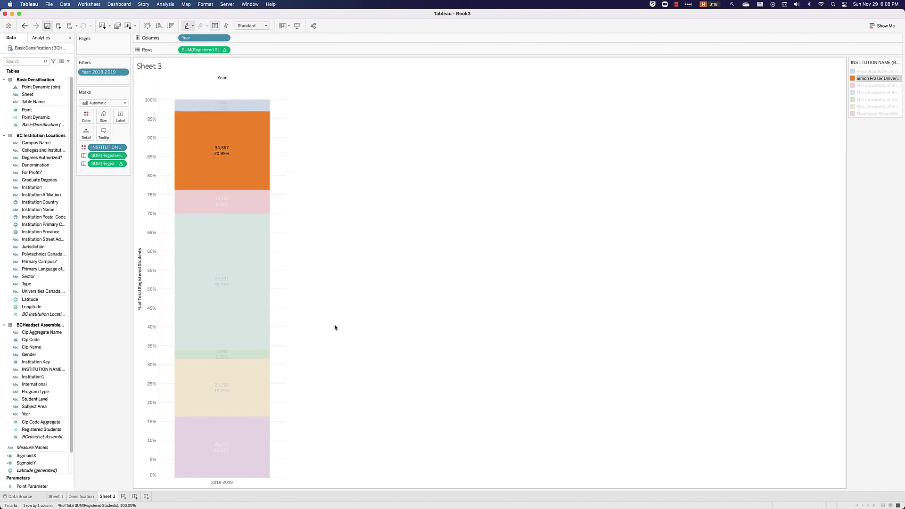
# Step: Rename Sheet 3 to Enrolments
pyautogui.doubleClick(101, 496)
pyautogui.write('Enrolments')
pyautogui.press('Return')
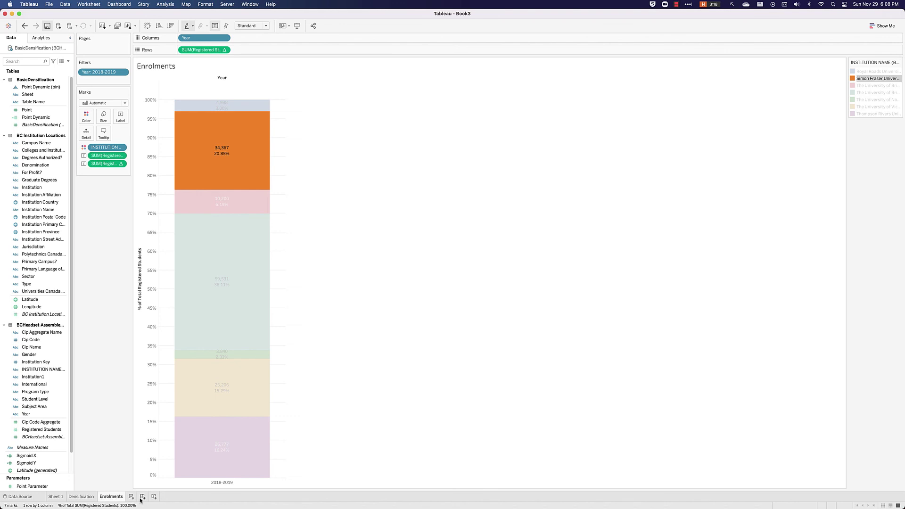
# Step: Build Dashboard 1 with the Densification chart above the Enrolments chart
pyautogui.click(142, 497)
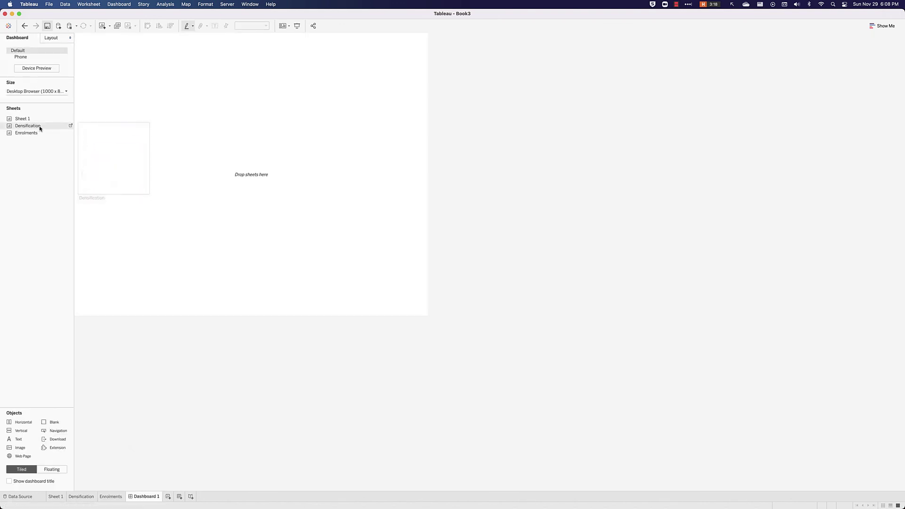
pyautogui.moveTo(65, 123); pyautogui.dragTo(91, 114)
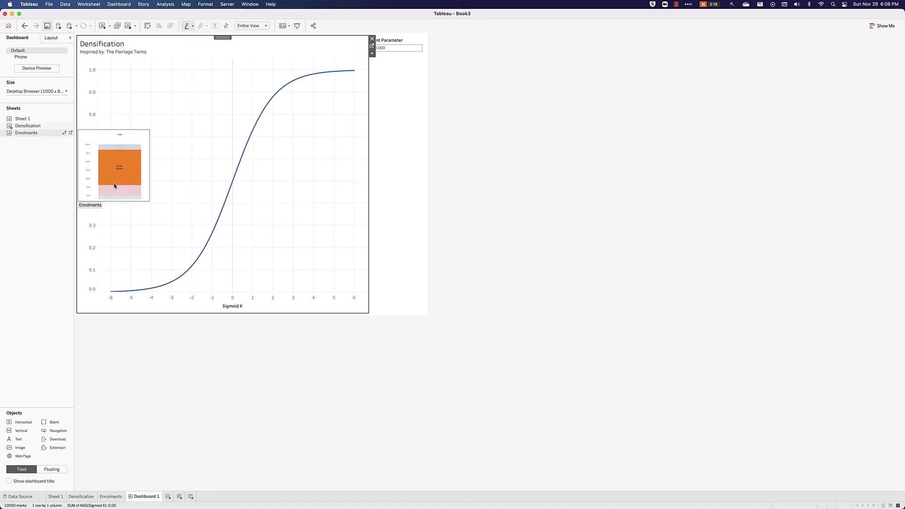
pyautogui.moveTo(142, 203); pyautogui.dragTo(176, 239)
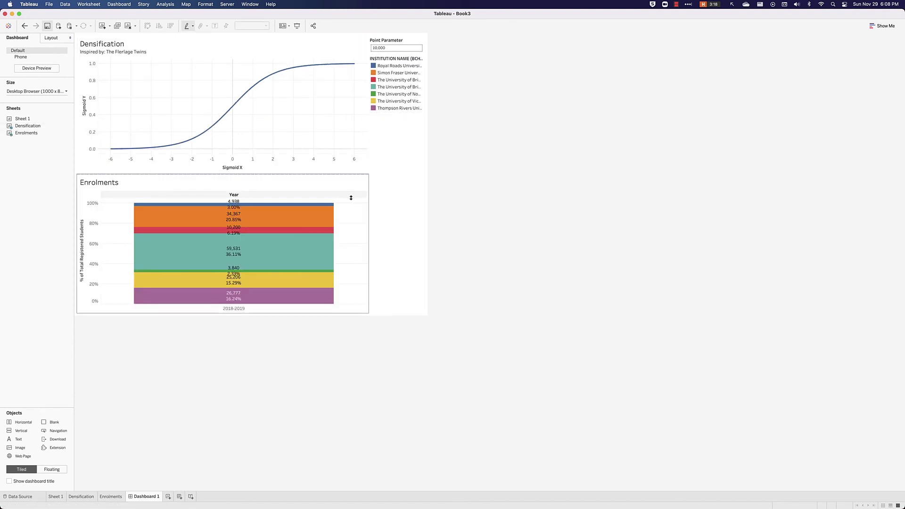
pyautogui.click(351, 197)
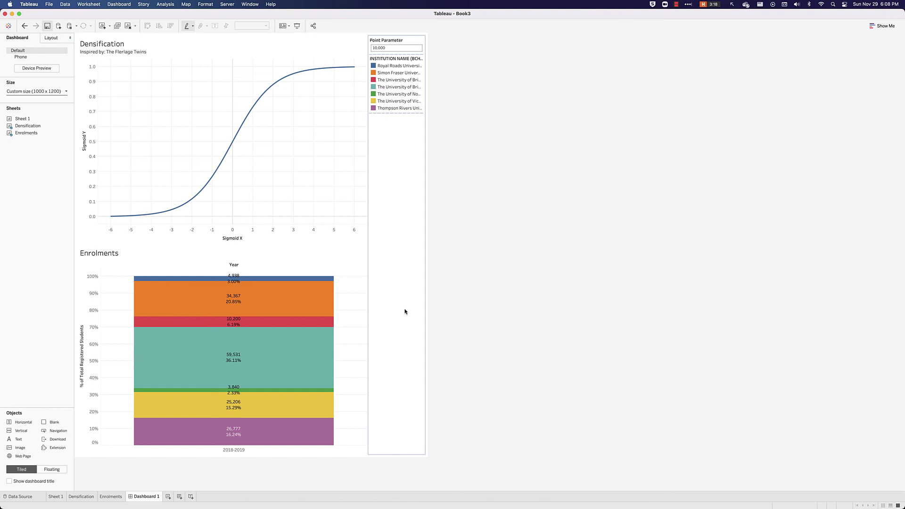
pyautogui.click(299, 121)
# Step: Split the Densification curve into per-institution columns, each coloured by institution
pyautogui.click(373, 48)
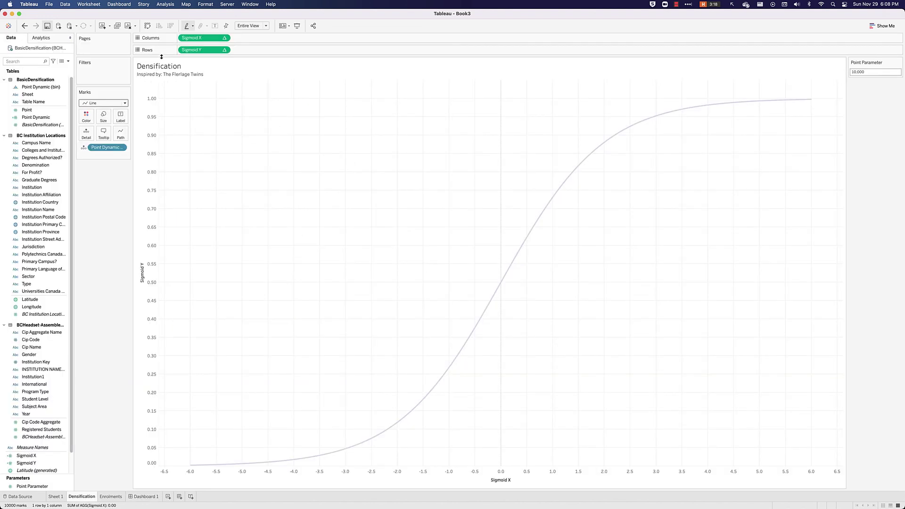
pyautogui.moveTo(33, 188); pyautogui.dragTo(259, 38)
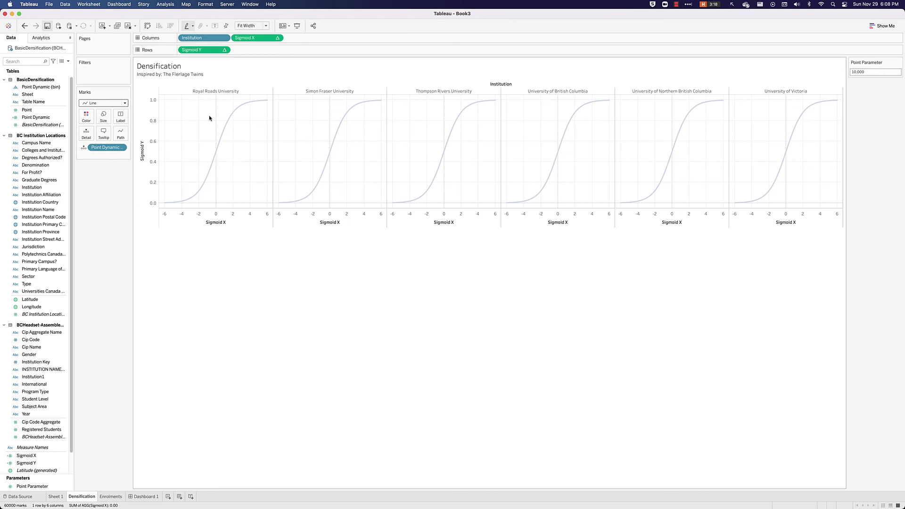
pyautogui.moveTo(202, 38); pyautogui.dragTo(86, 116)
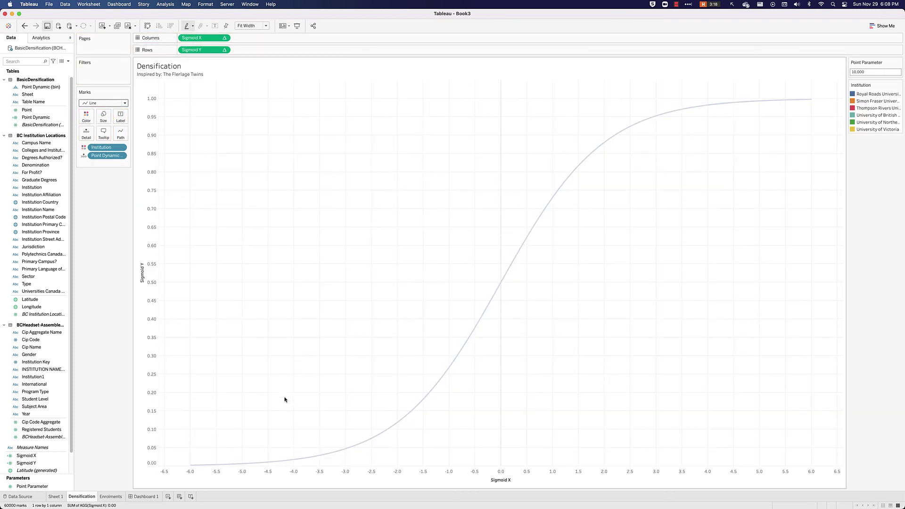
pyautogui.moveTo(101, 147); pyautogui.dragTo(252, 39)
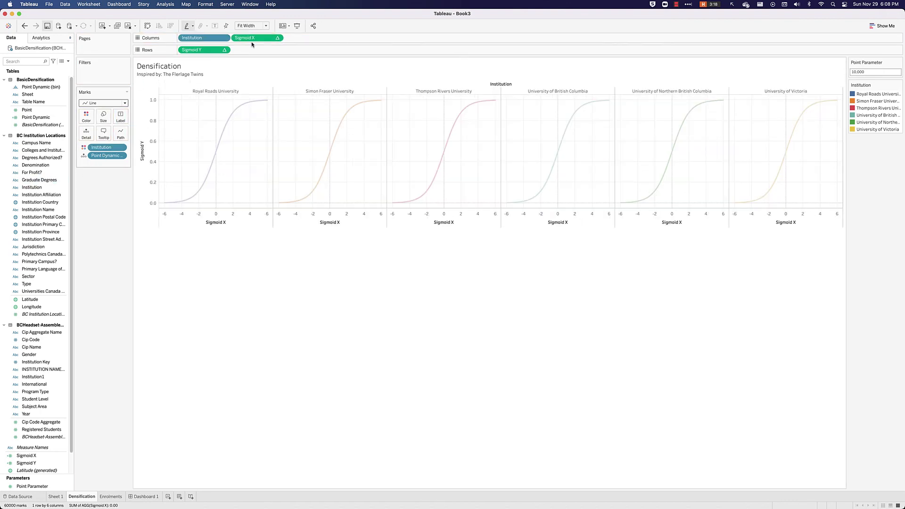
pyautogui.click(144, 496)
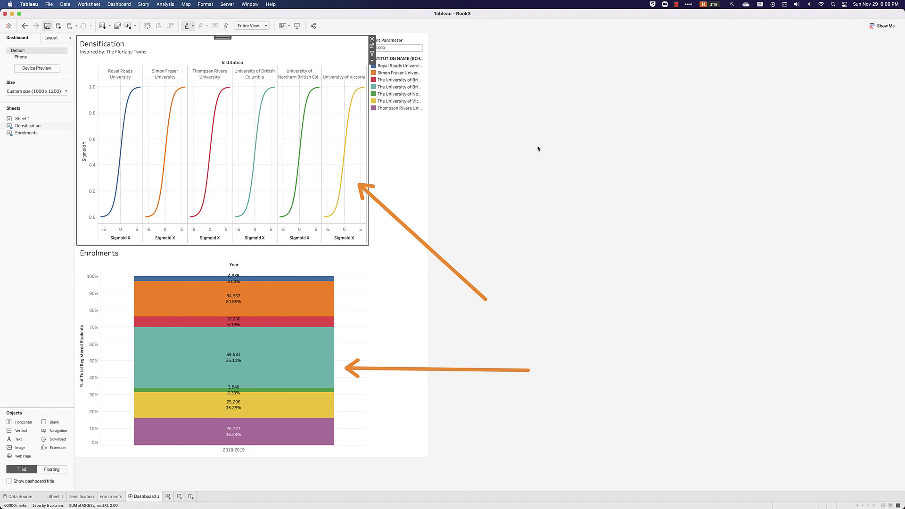
# Step: Save the workbook as Book3.twb and deselect the Densification chart
pyautogui.press('super+s')
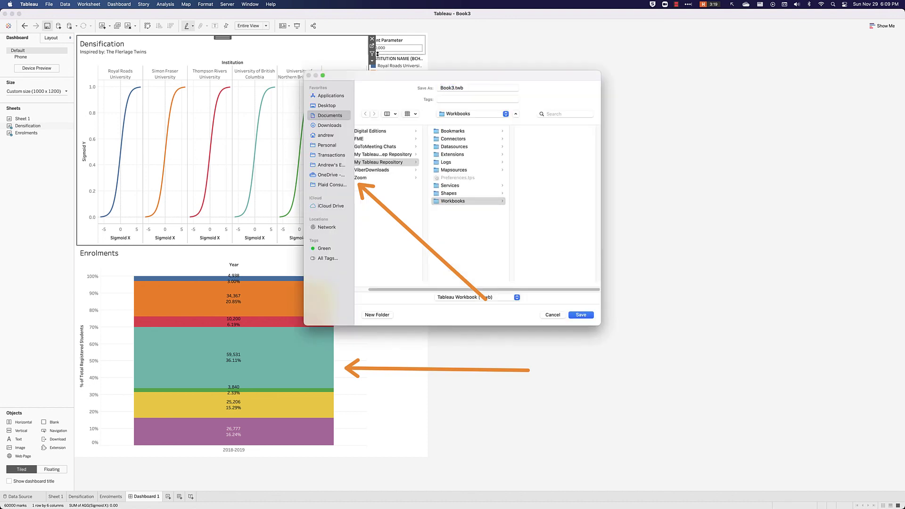
pyautogui.press('Return')
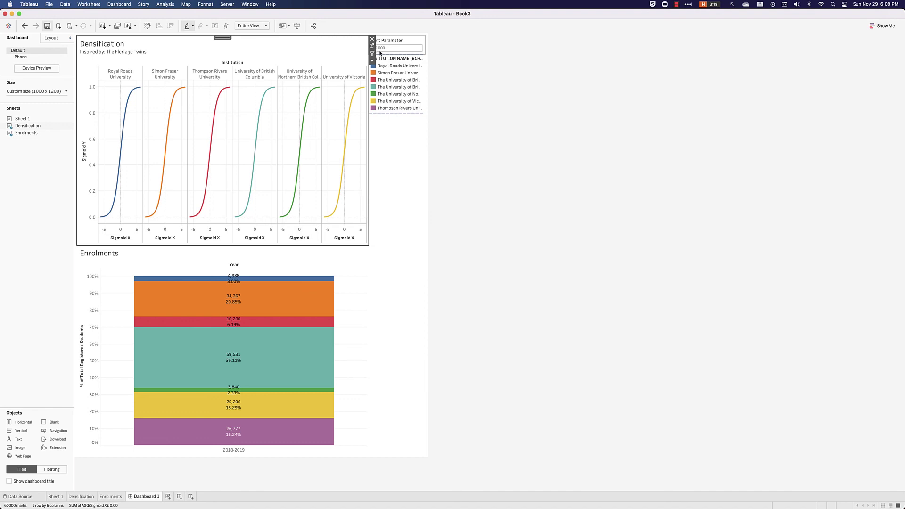
pyautogui.click(671, 175)
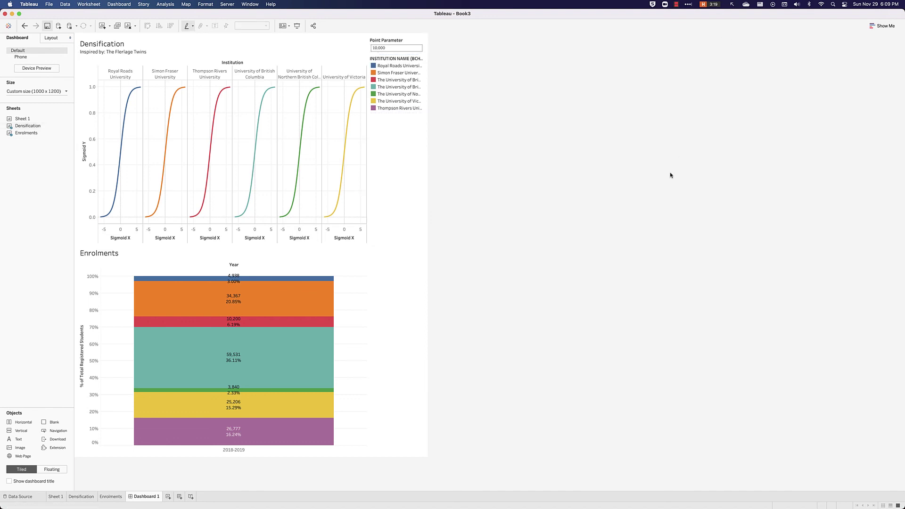